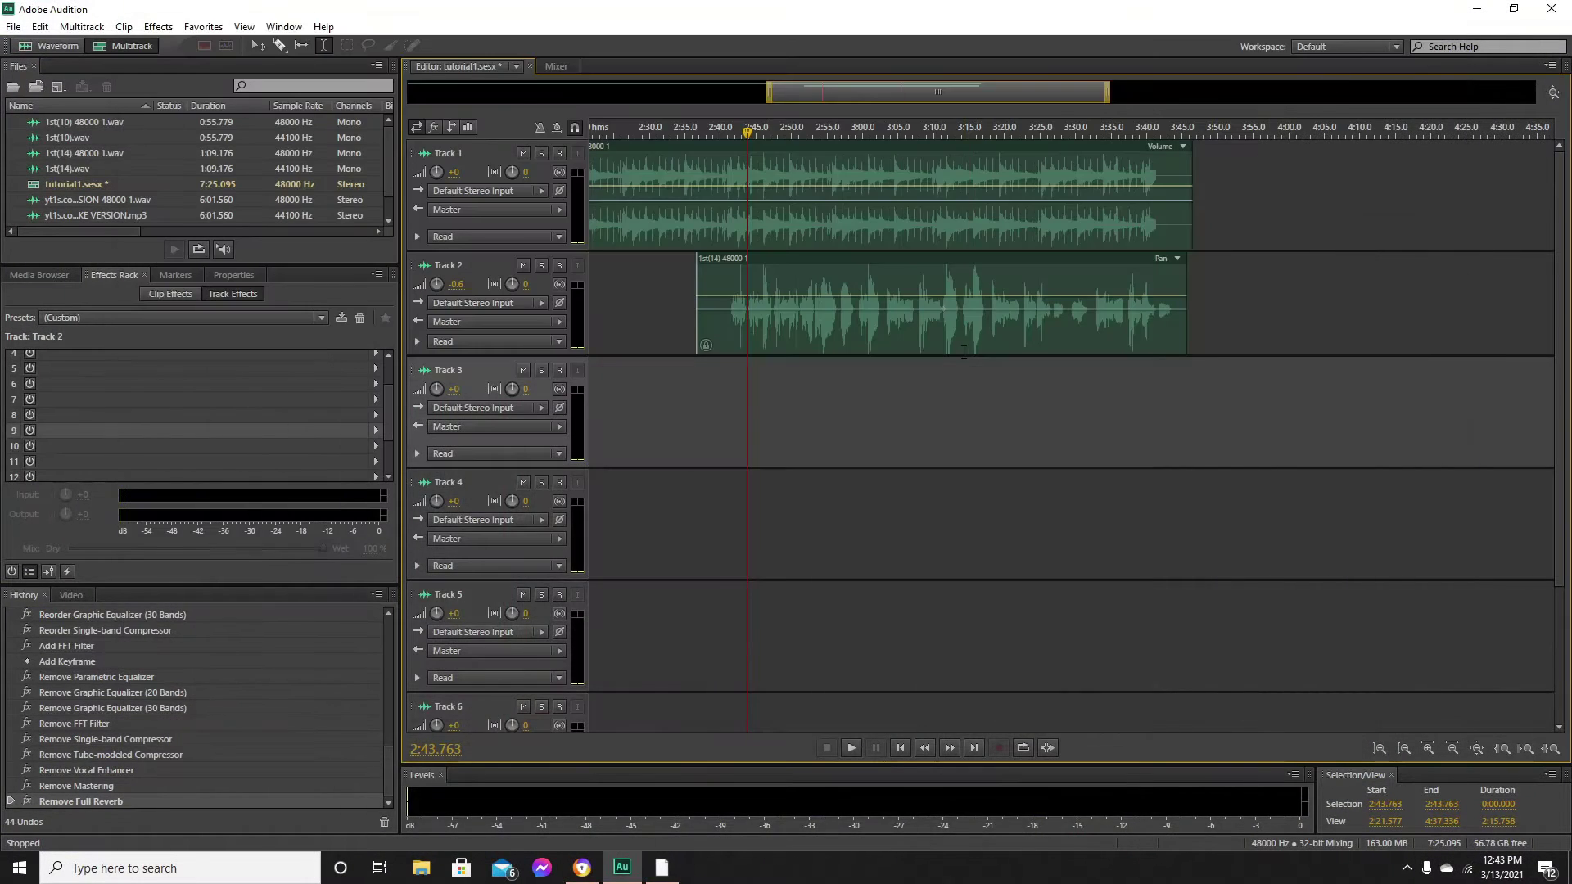
- Play the raw vocal on Track 2 together with the instrumental on Track 1 from 2:40 to about 3:11
{"action": "left_click", "coordinate": [963, 350]}
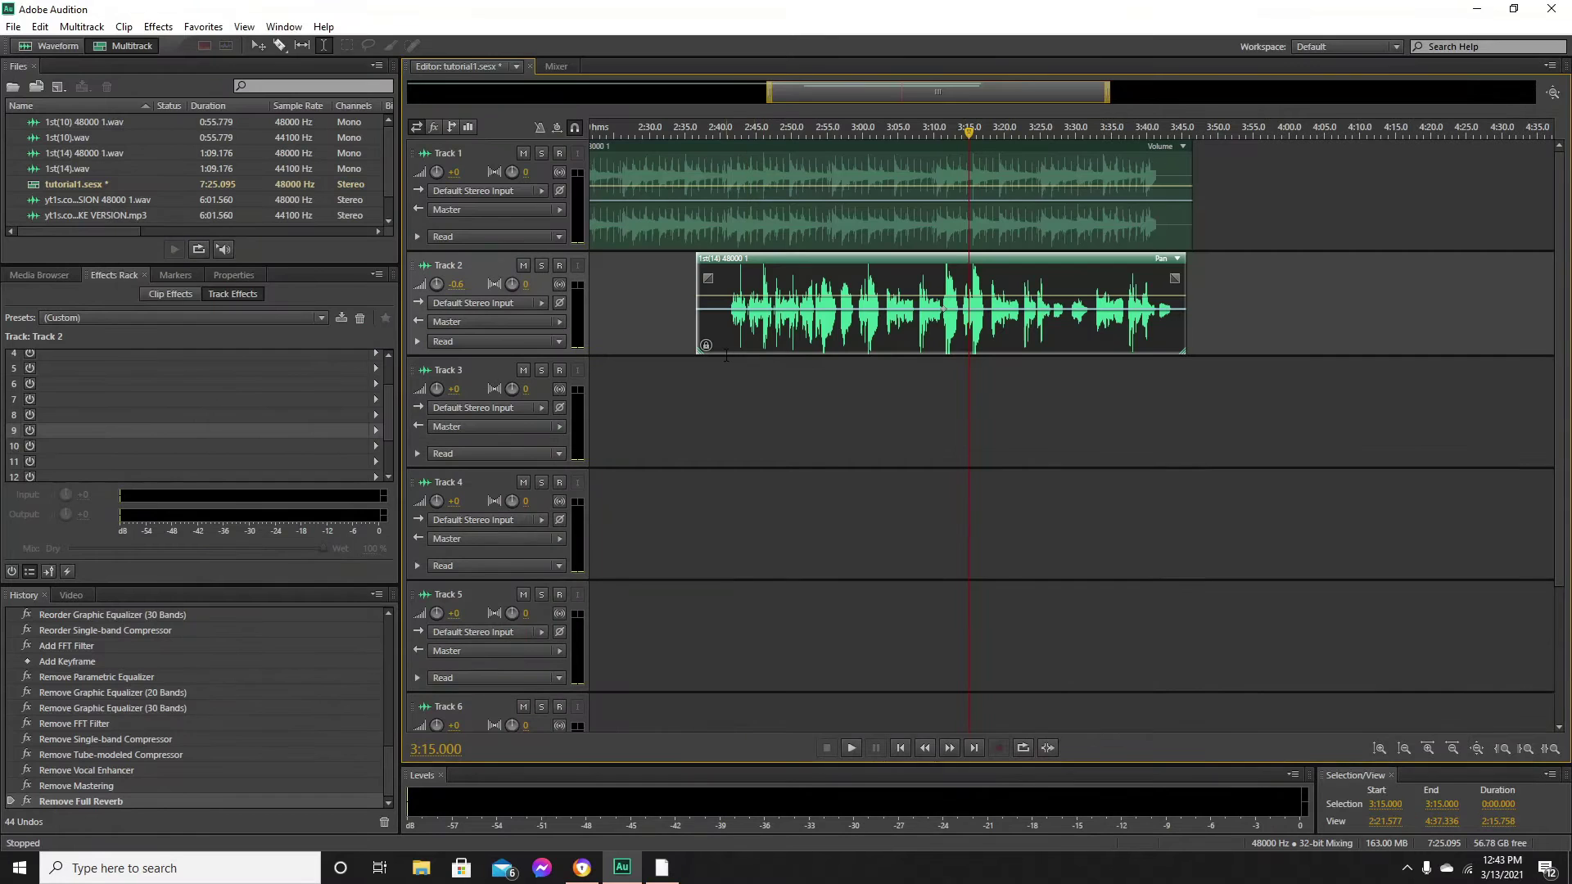
{"action": "left_click_drag", "start_coordinate": [1109, 93], "coordinate": [1015, 95]}
{"action": "key", "text": "space"}
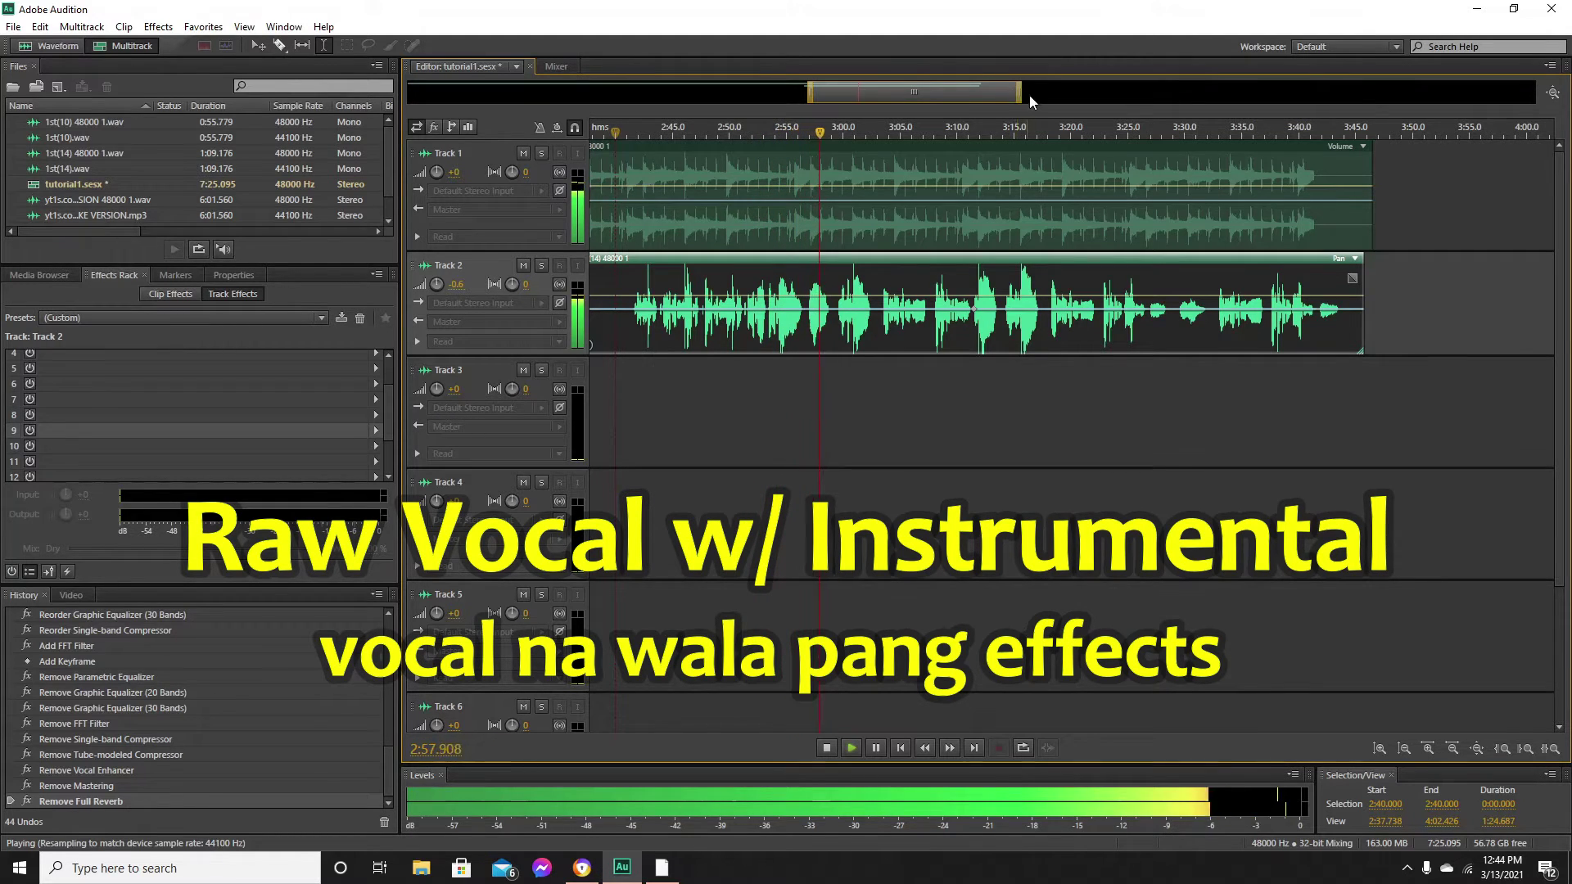
{"action": "left_click_drag", "start_coordinate": [1017, 93], "coordinate": [958, 89]}
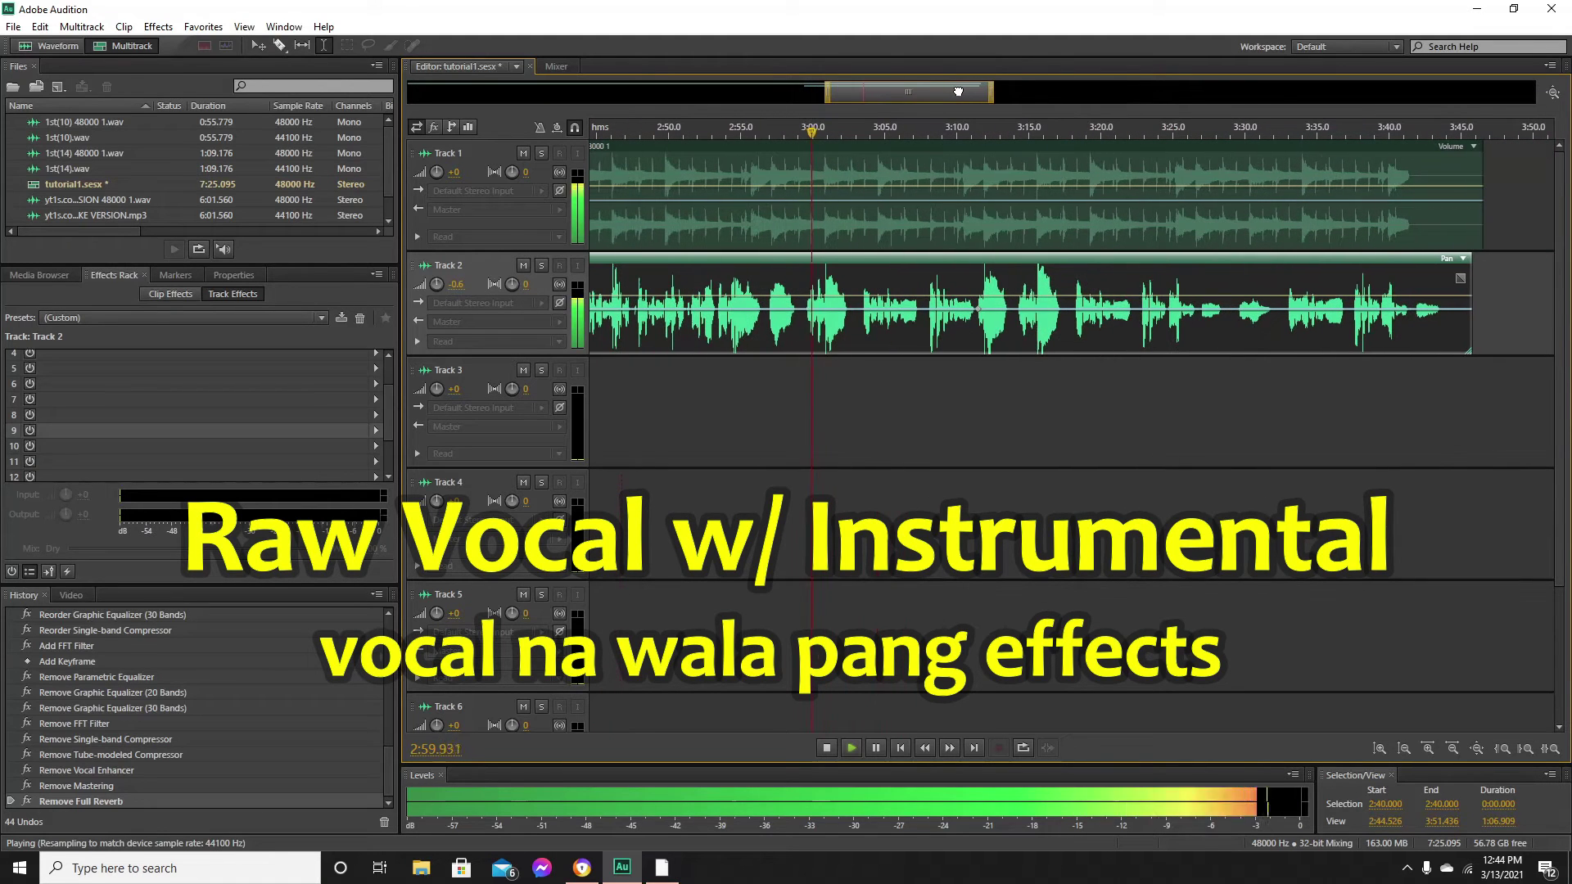
{"action": "scroll", "coordinate": [958, 92], "scroll_direction": "up", "scroll_amount": 3}
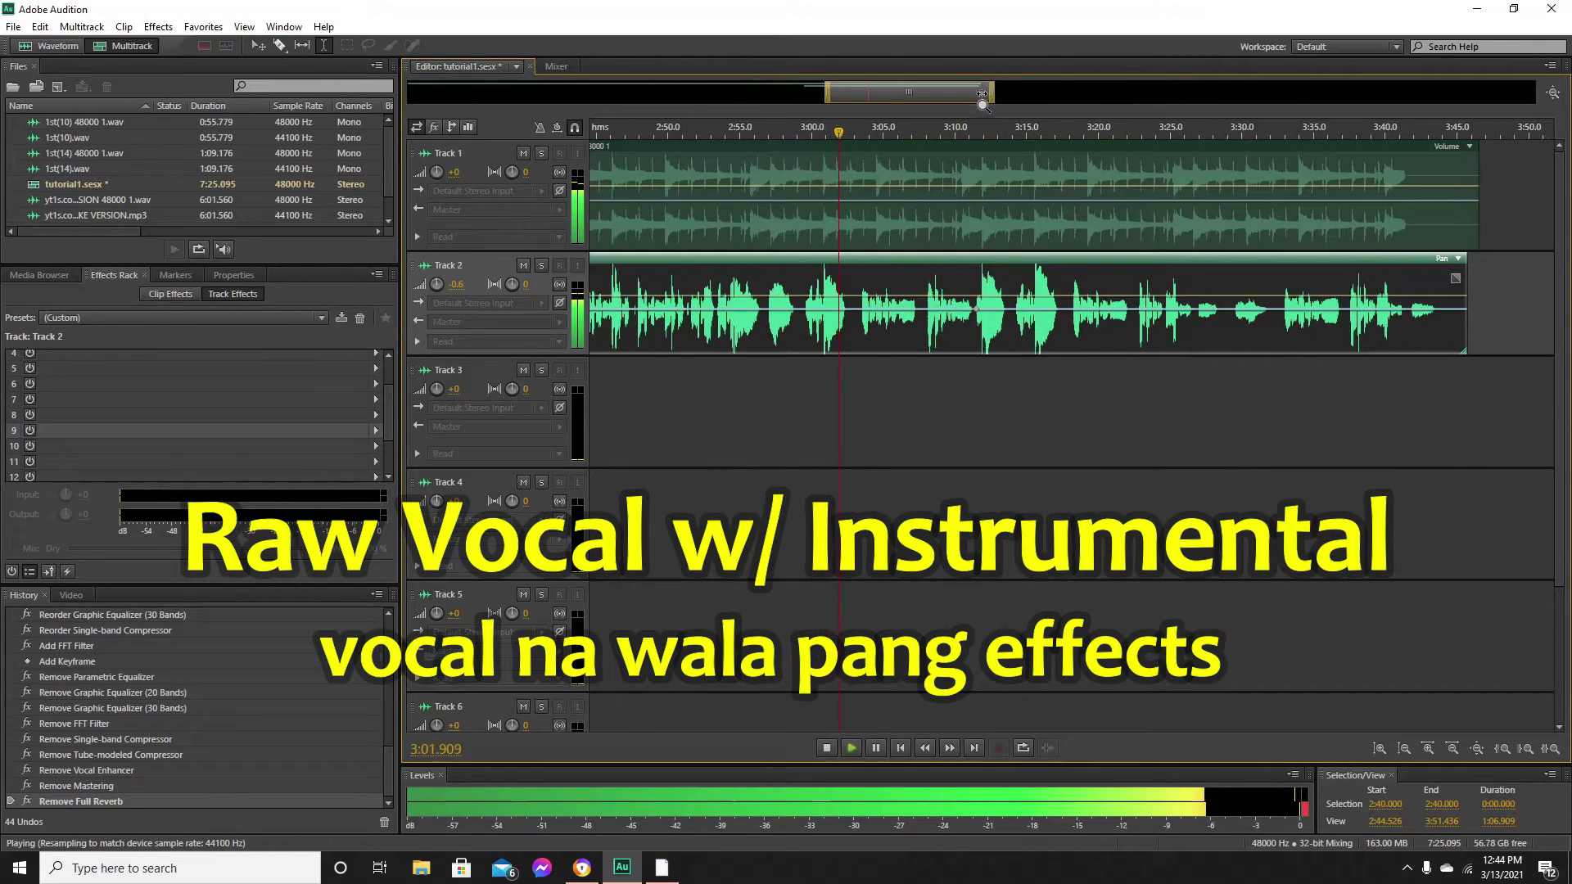
{"action": "left_click_drag", "start_coordinate": [984, 94], "coordinate": [1017, 99]}
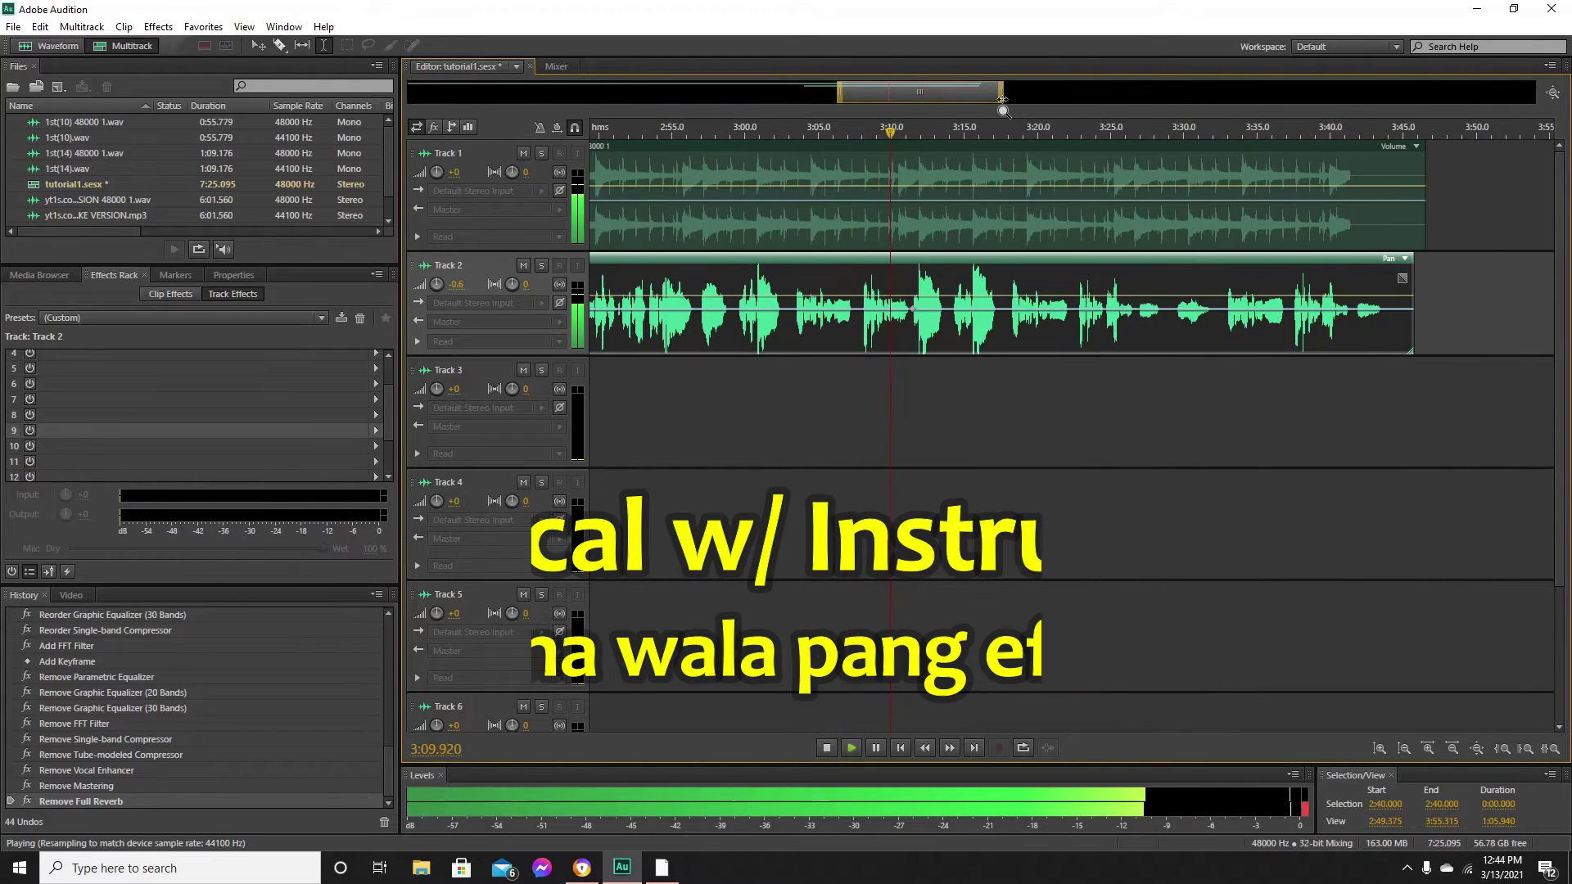
{"action": "left_click_drag", "start_coordinate": [1020, 93], "coordinate": [1003, 93]}
{"action": "key", "text": "space"}
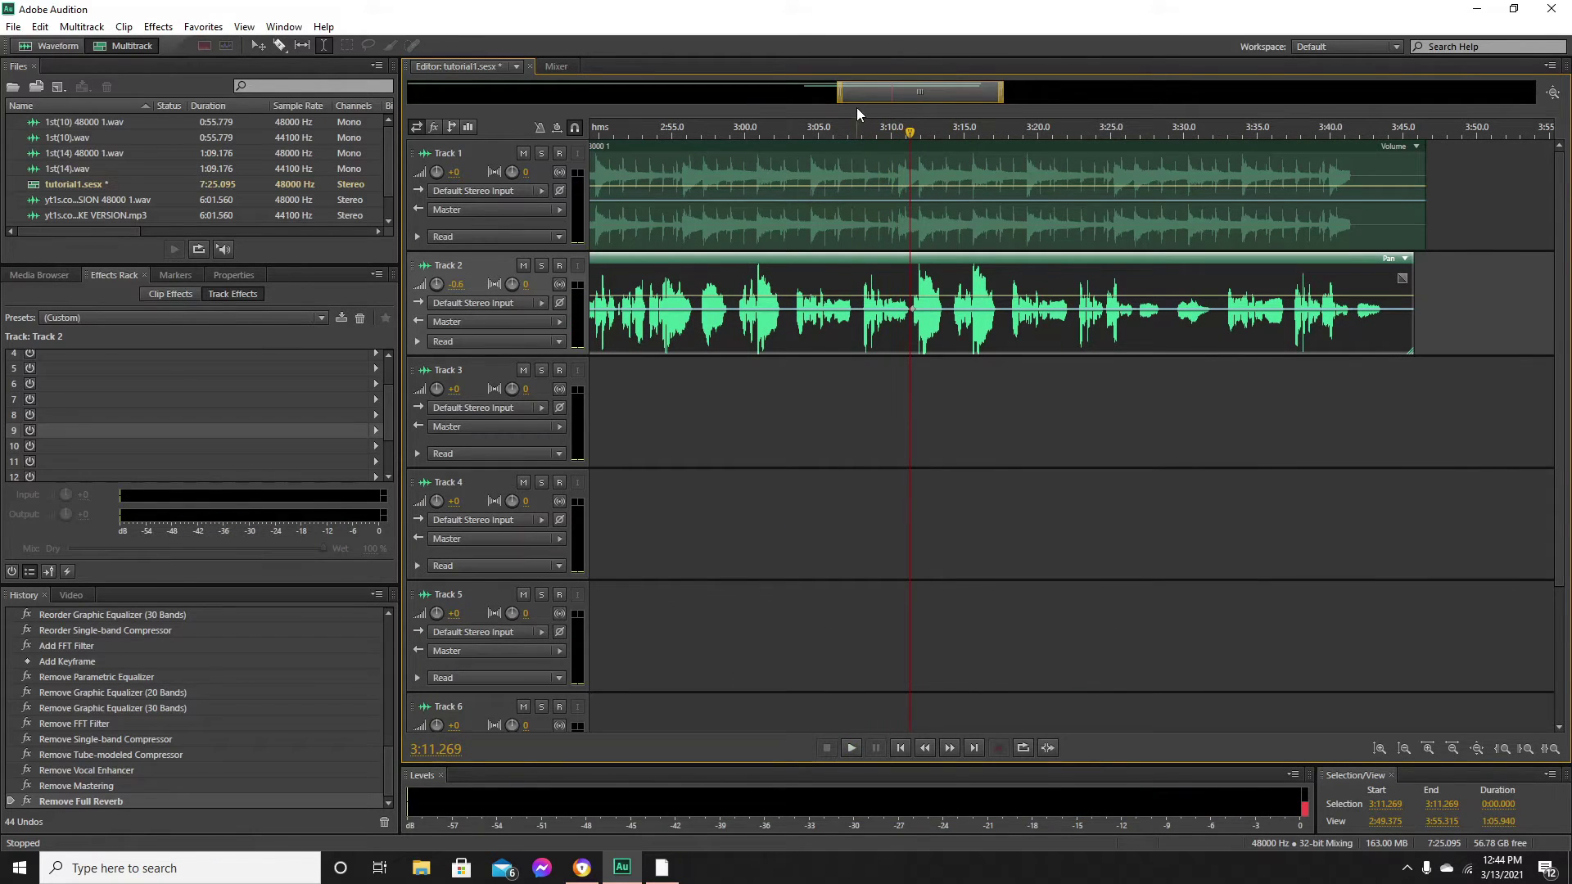
- Set the playhead to 2:40 and mute the instrumental on Track 1, leaving the vocal on Track 2 audible
{"action": "left_click_drag", "start_coordinate": [844, 92], "coordinate": [750, 92]}
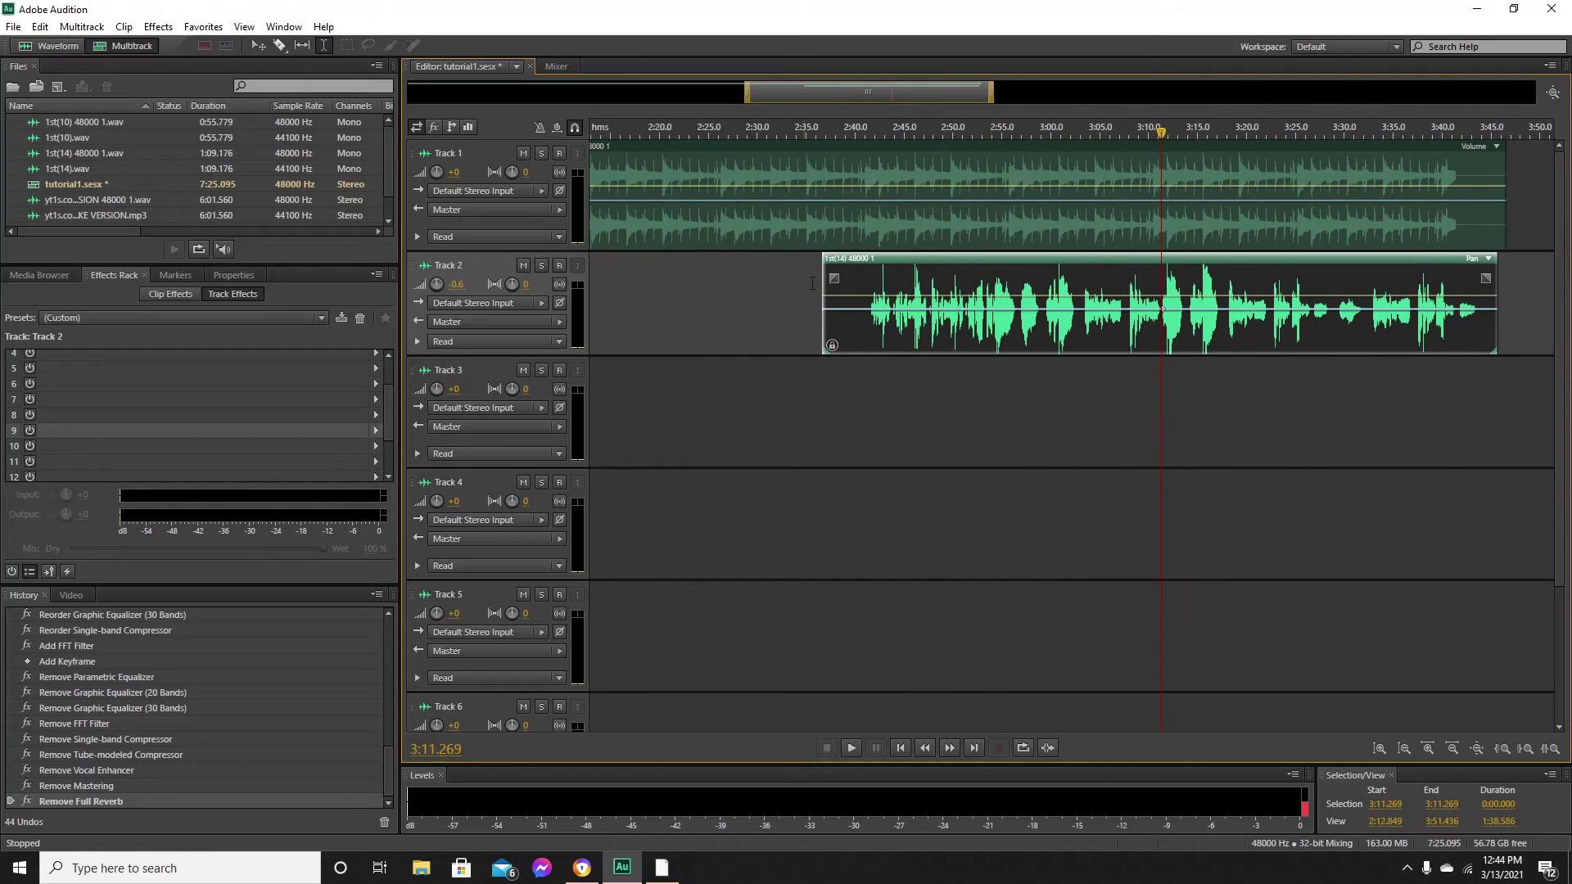
{"action": "left_click", "coordinate": [855, 409]}
{"action": "left_click_drag", "start_coordinate": [986, 100], "coordinate": [1010, 100]}
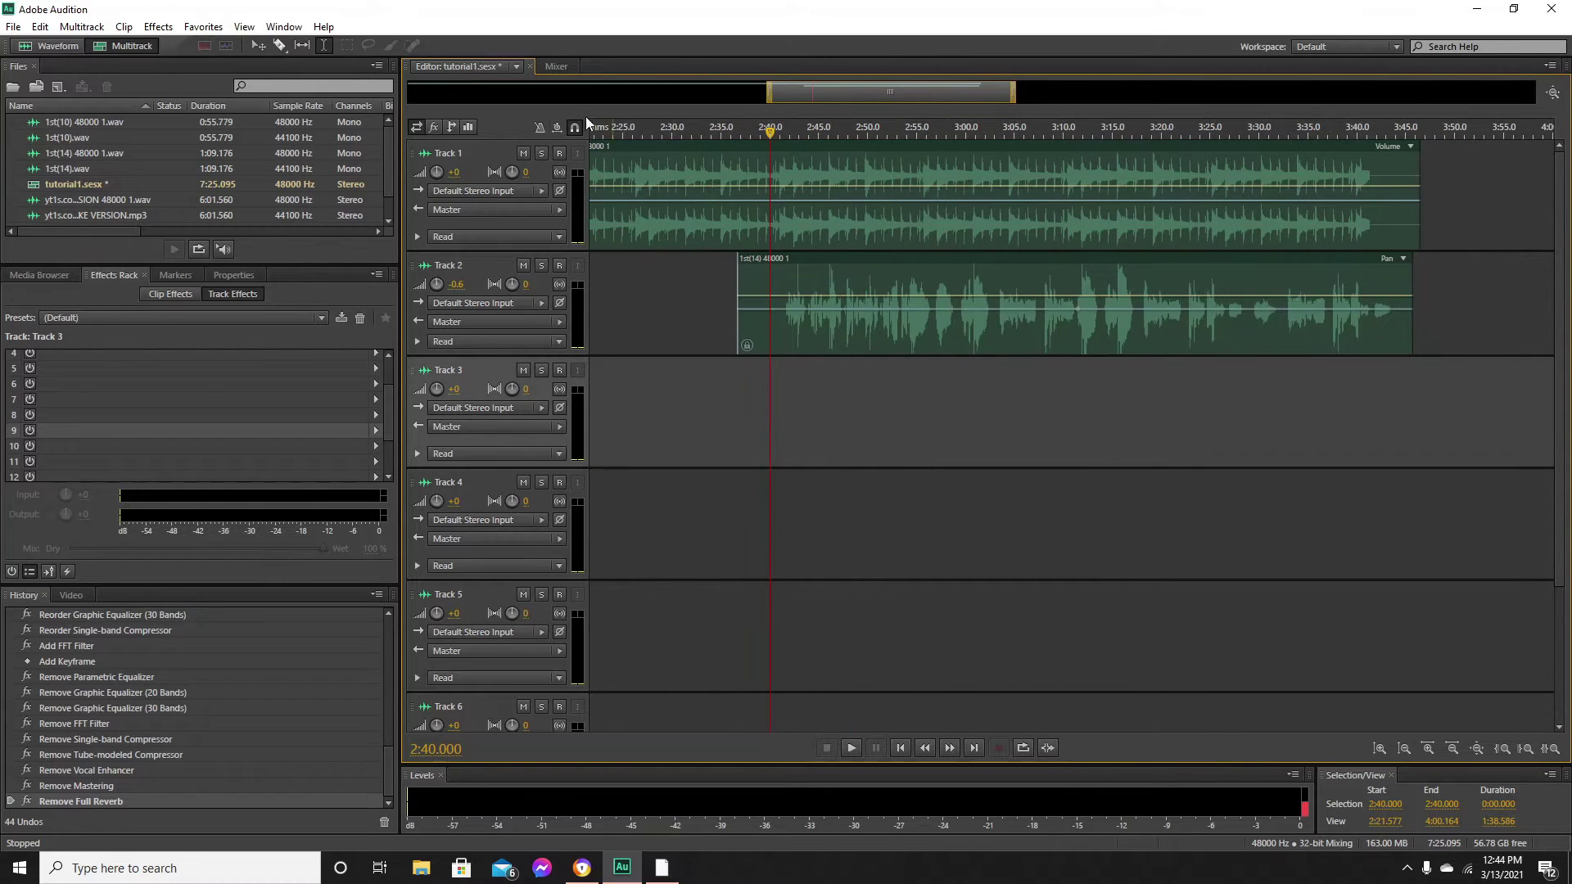
{"action": "left_click", "coordinate": [523, 154]}
{"action": "left_click", "coordinate": [523, 267]}
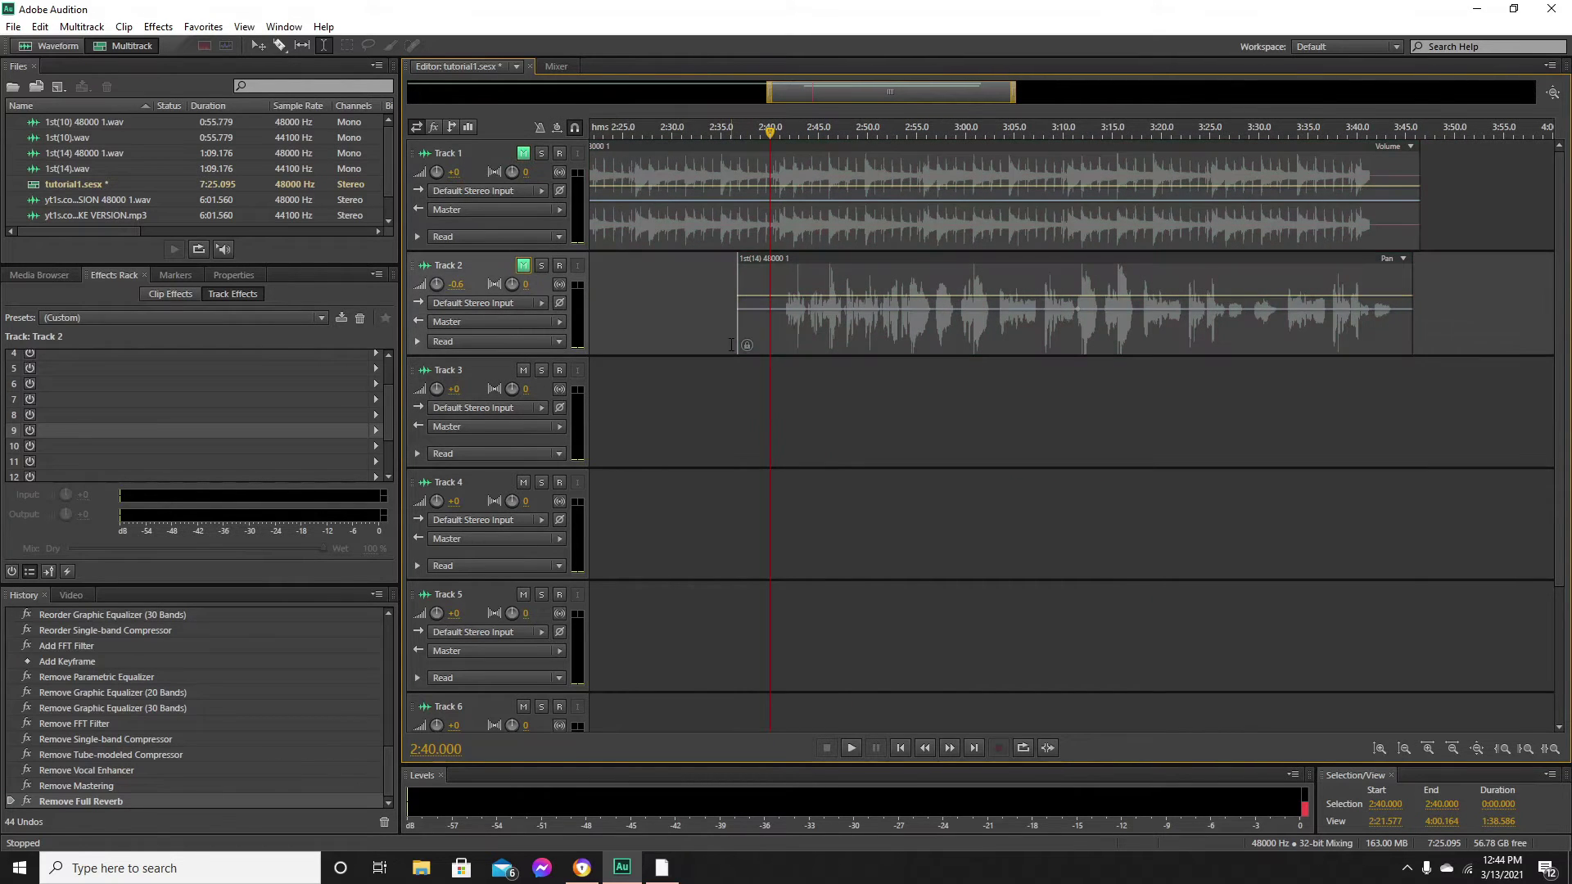
{"action": "left_click", "coordinate": [524, 155]}
{"action": "left_click", "coordinate": [523, 267]}
{"action": "left_click", "coordinate": [523, 153]}
- Play the vocal on Track 2 alone from about 2:41 to its end, and unmute Track 1
{"action": "left_click", "coordinate": [780, 350]}
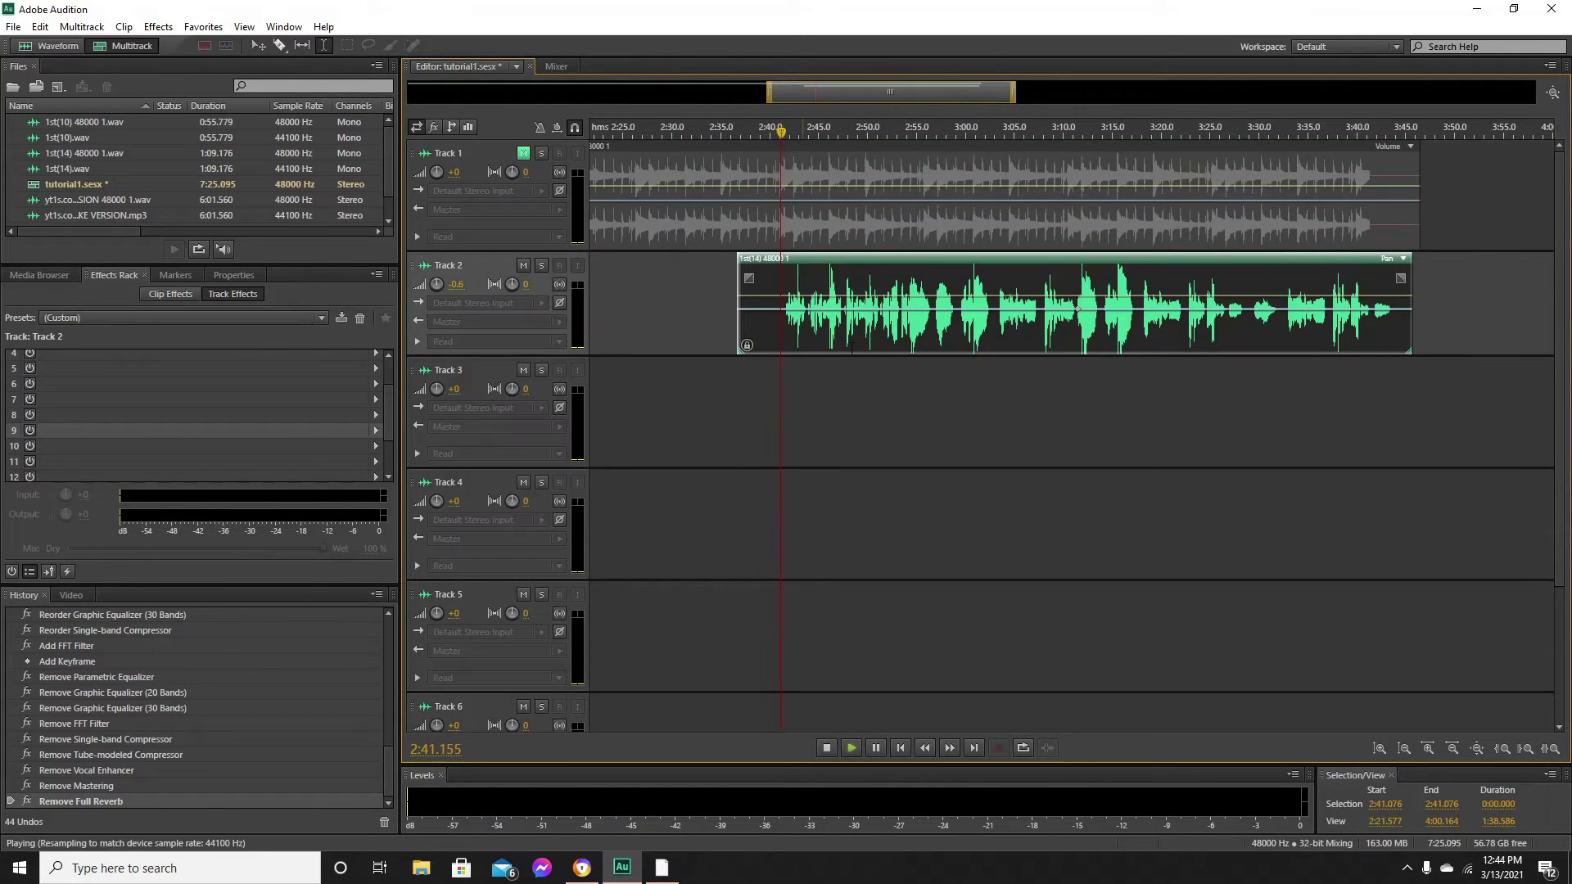
{"action": "key", "text": "space"}
{"action": "mouse_move", "coordinate": [1014, 99]}
{"action": "left_mouse_down"}
{"action": "mouse_move", "coordinate": [923, 103]}
{"action": "mouse_move", "coordinate": [1017, 100]}
{"action": "left_mouse_up"}
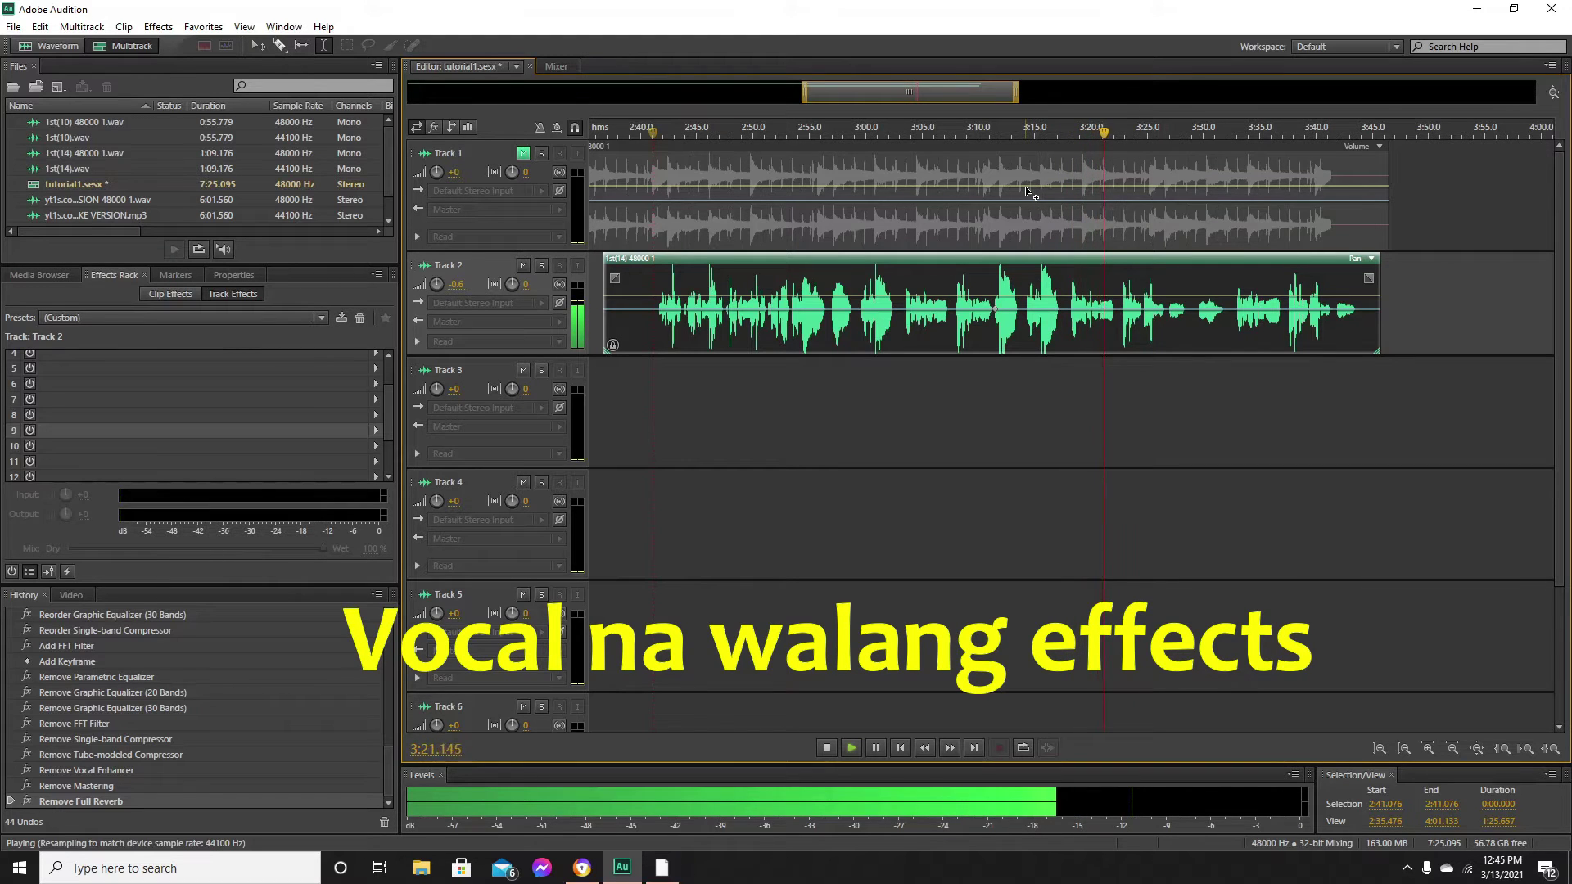
{"action": "mouse_move", "coordinate": [1017, 92]}
{"action": "left_mouse_down"}
{"action": "mouse_move", "coordinate": [942, 94]}
{"action": "mouse_move", "coordinate": [1091, 103]}
{"action": "mouse_move", "coordinate": [1018, 95]}
{"action": "left_mouse_up"}
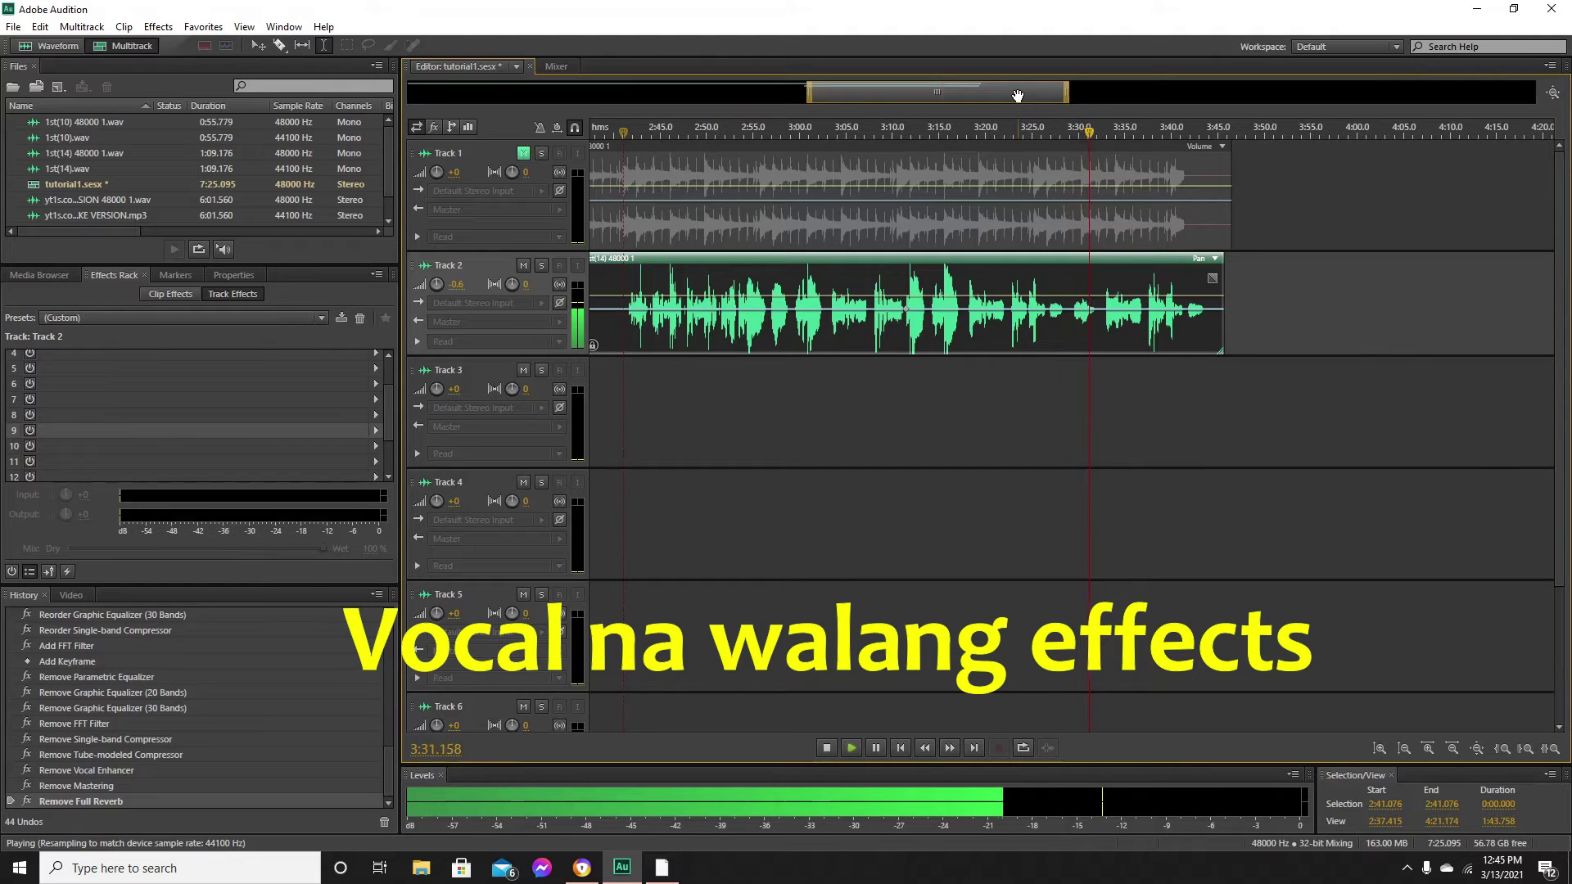
{"action": "scroll", "coordinate": [1018, 96], "scroll_direction": "up", "scroll_amount": 2}
{"action": "left_click_drag", "start_coordinate": [1018, 98], "coordinate": [1045, 98]}
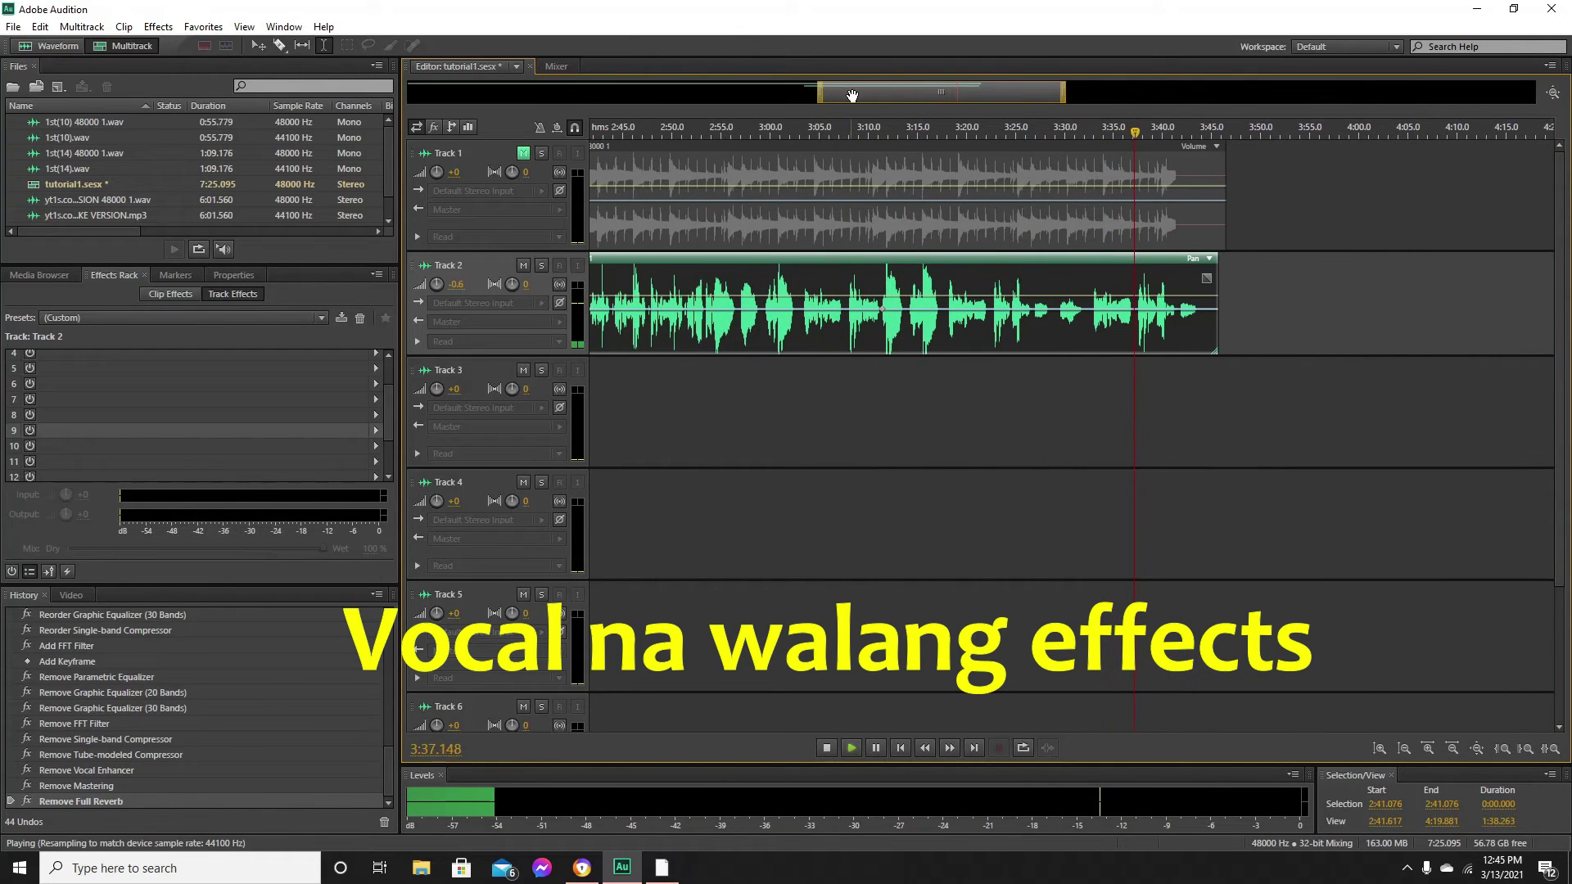
{"action": "scroll", "coordinate": [826, 97], "scroll_direction": "down", "scroll_amount": 1}
{"action": "left_click_drag", "start_coordinate": [852, 96], "coordinate": [832, 95]}
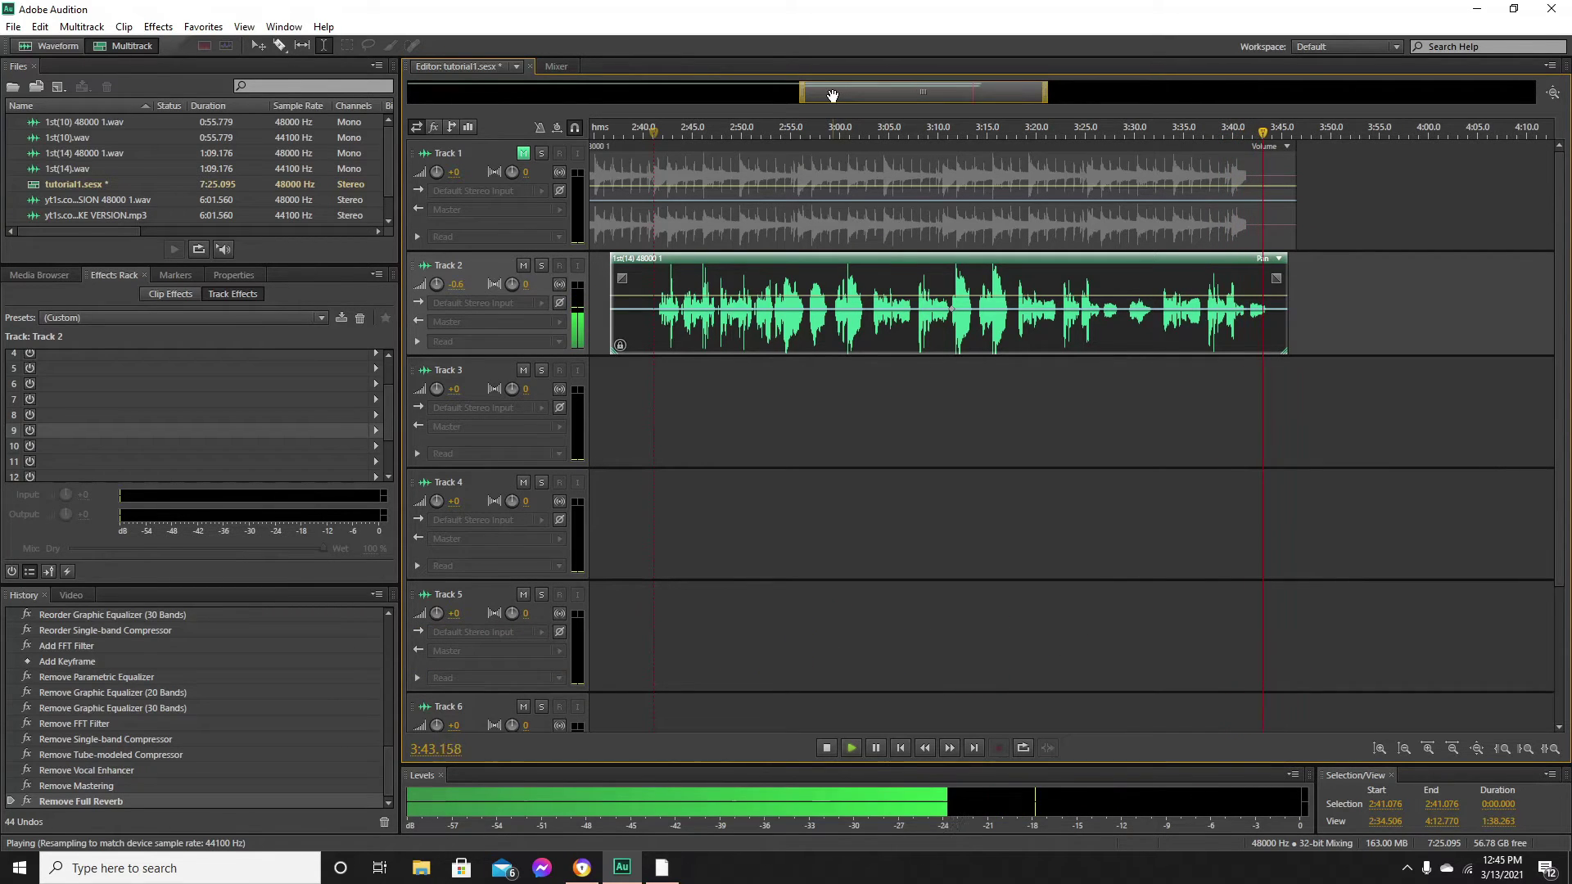
{"action": "key", "text": "space"}
{"action": "left_click", "coordinate": [658, 356]}
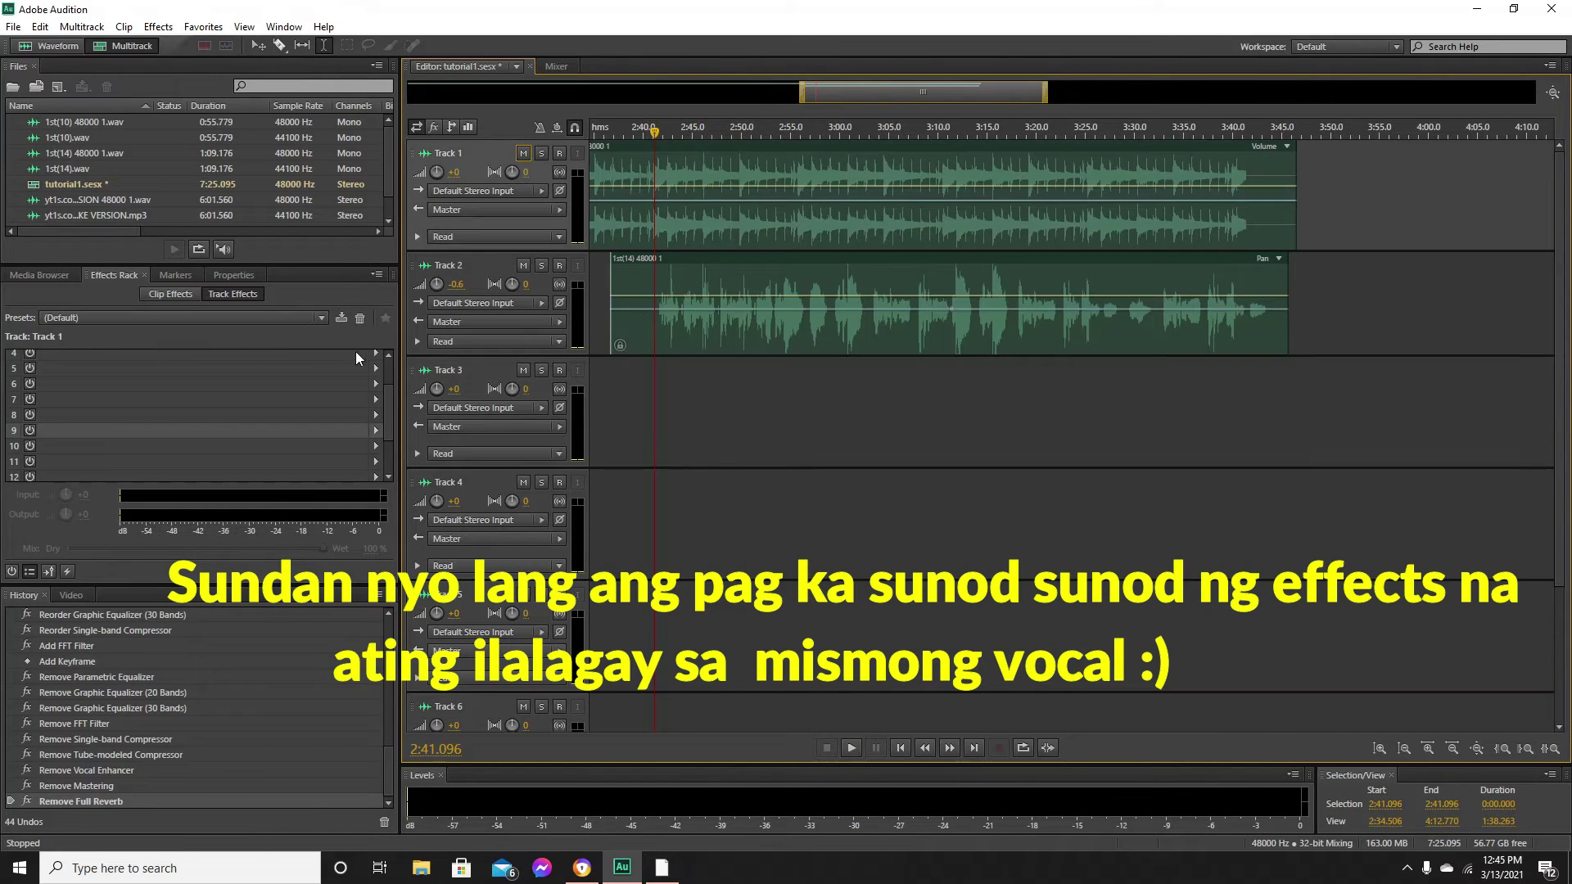
- Add a Parametric Equalizer with the Vocal Enhancer preset to the first effect slot of the vocal on Track 2
{"action": "left_click_drag", "start_coordinate": [392, 398], "coordinate": [399, 353]}
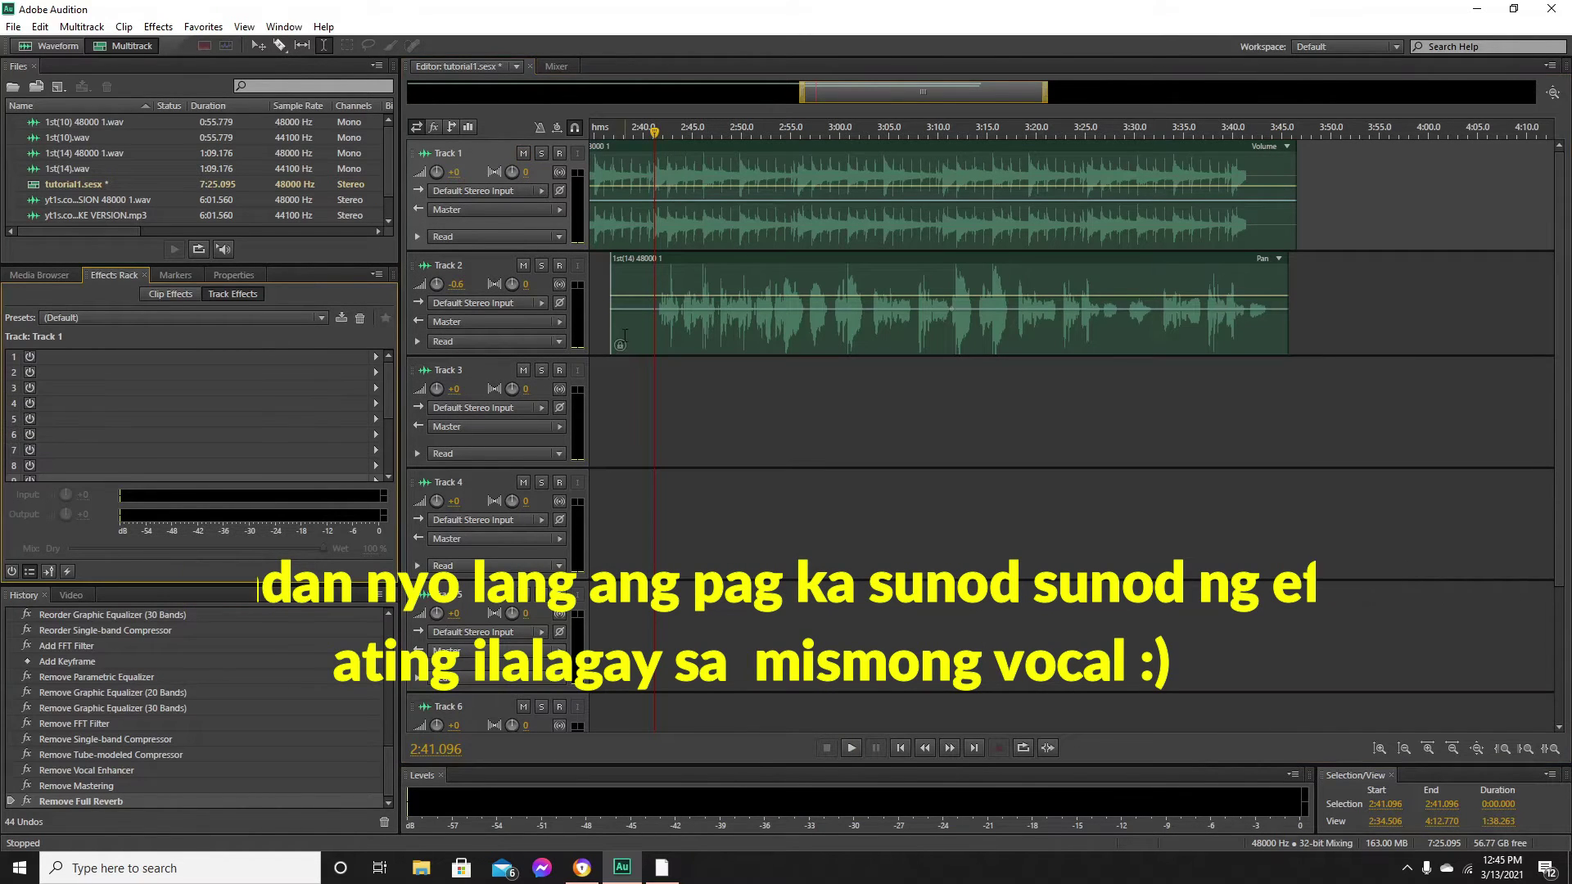
{"action": "left_click", "coordinate": [625, 332]}
{"action": "left_click", "coordinate": [378, 357]}
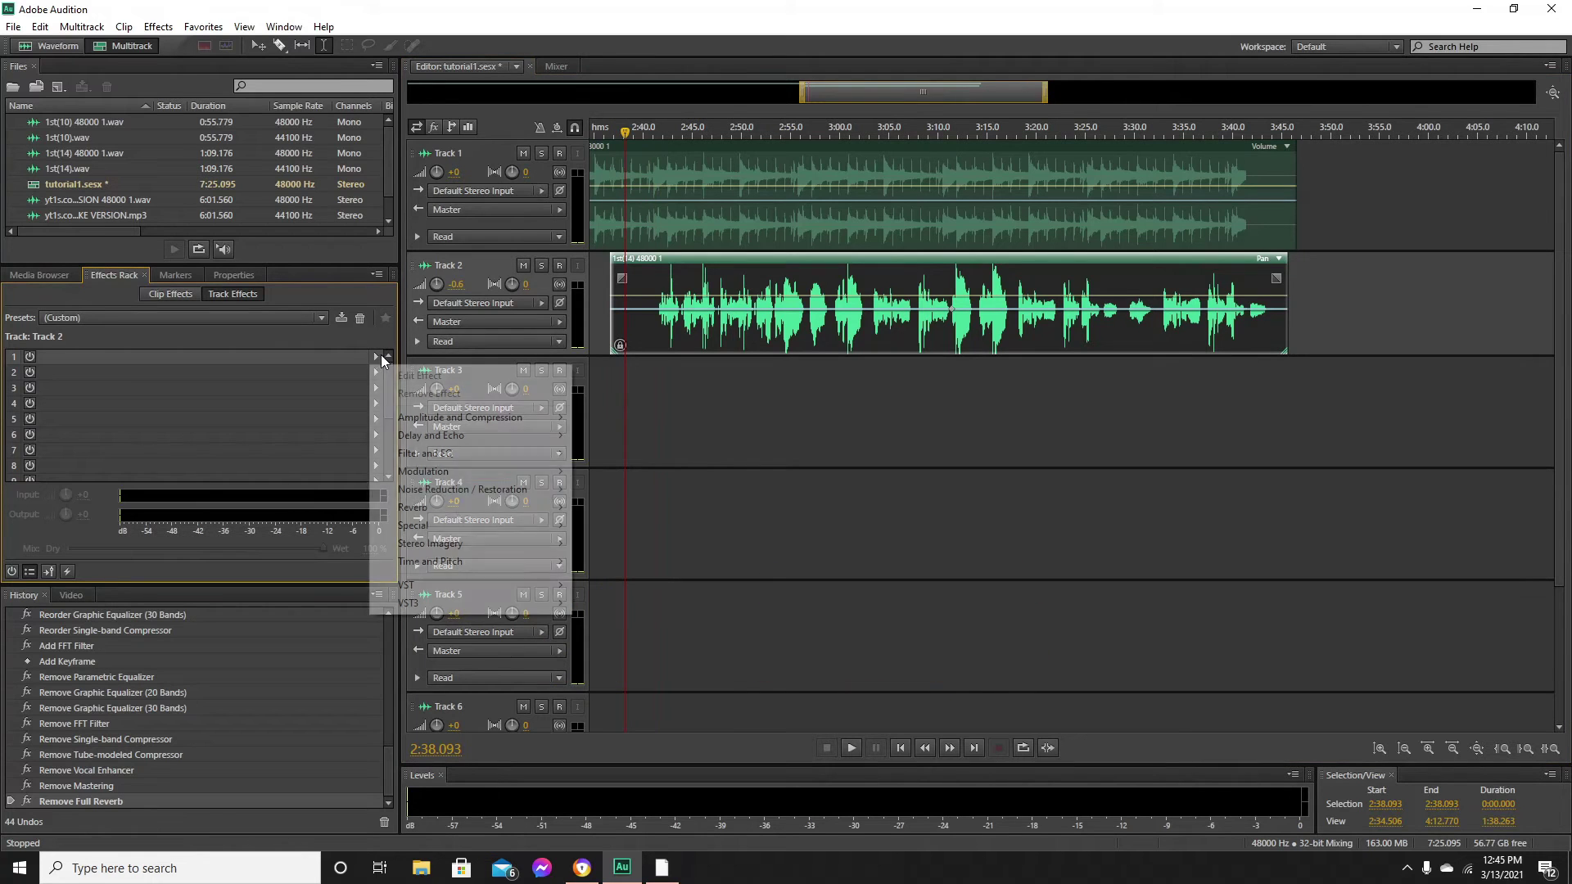
{"action": "mouse_move", "coordinate": [464, 453]}
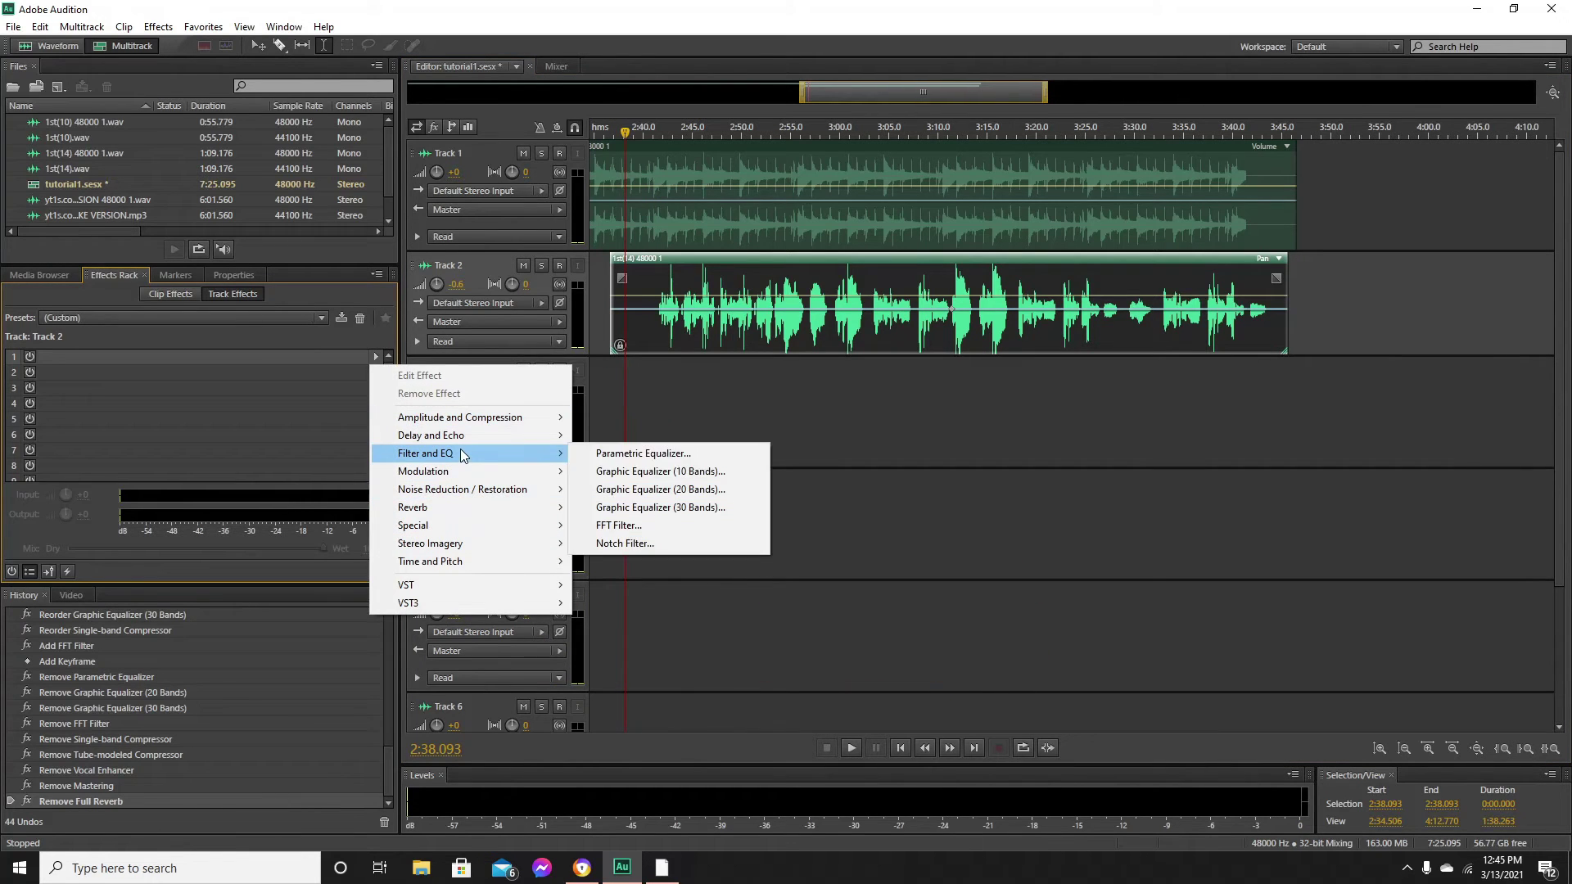
{"action": "left_click", "coordinate": [624, 455]}
{"action": "left_click", "coordinate": [573, 255]}
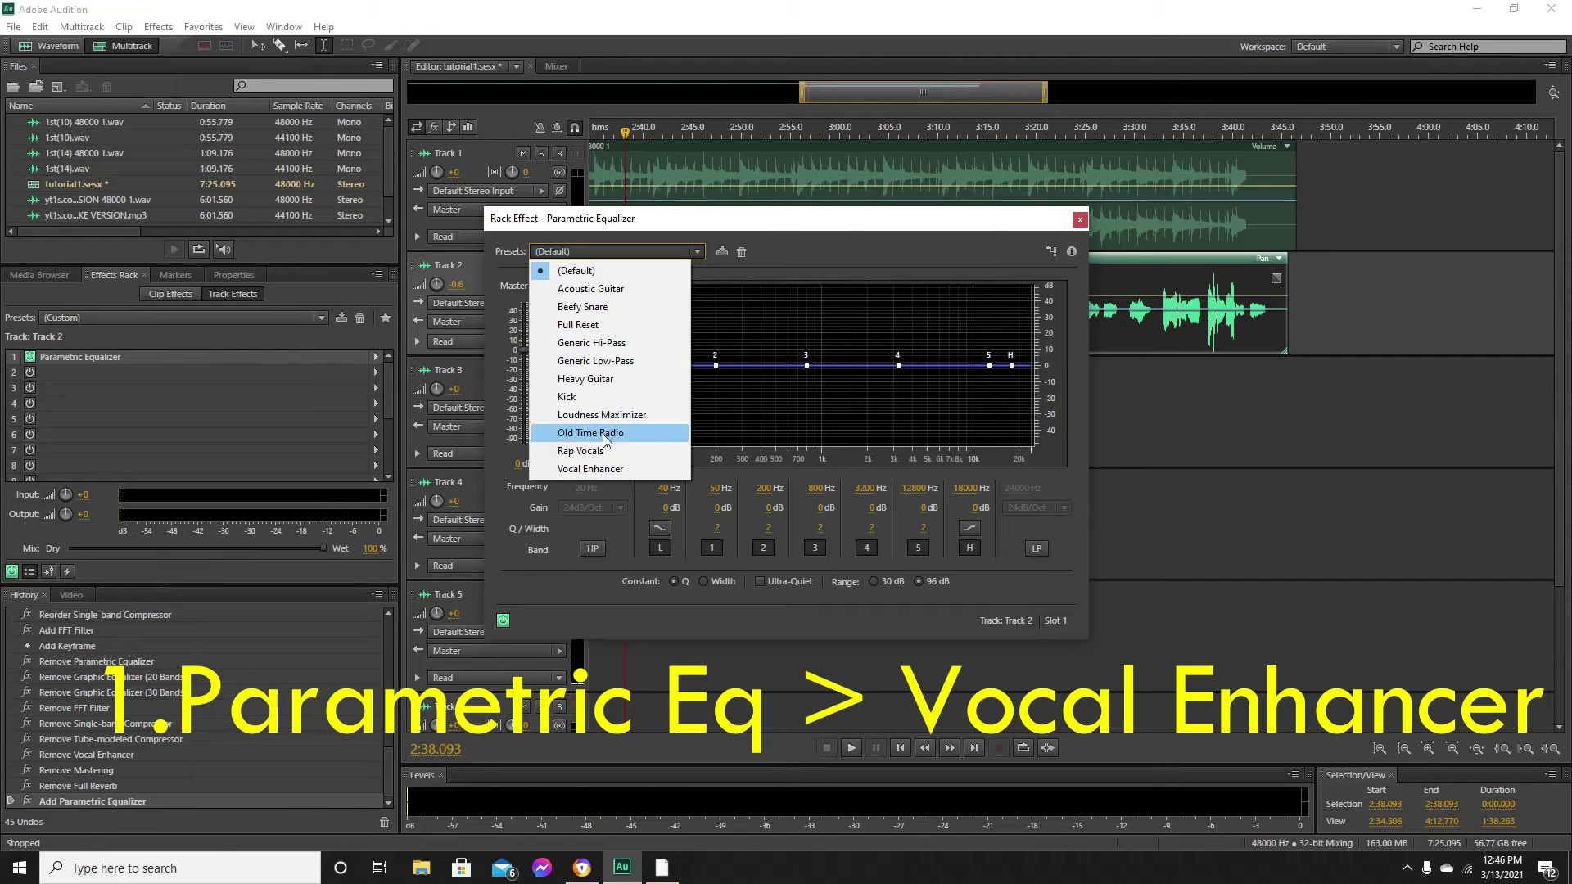
{"action": "left_click", "coordinate": [590, 468]}
{"action": "left_click", "coordinate": [1080, 220]}
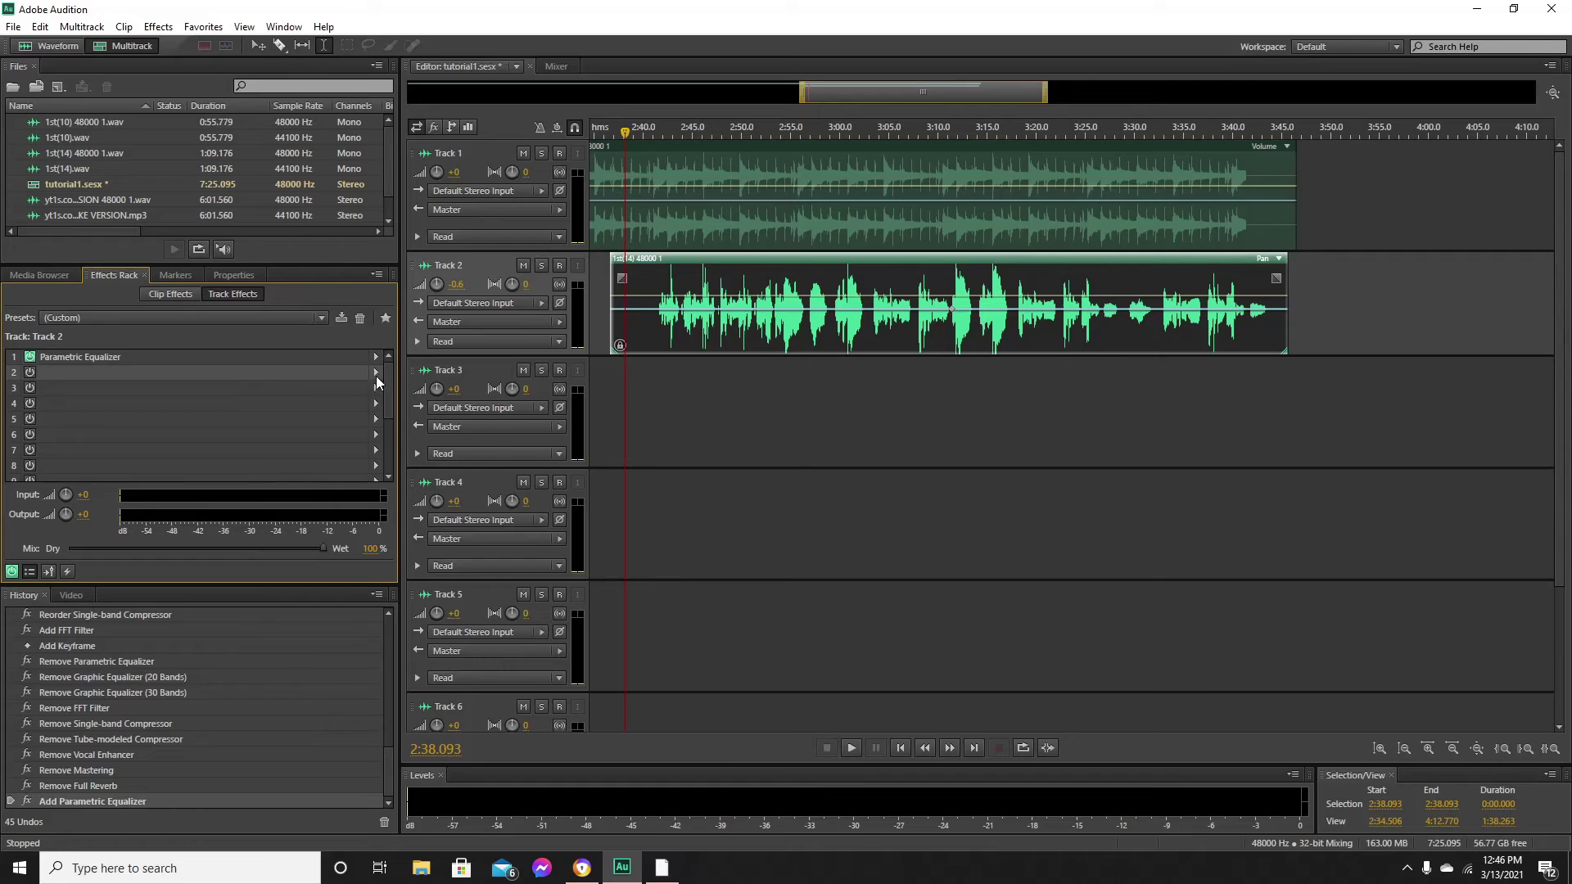
- Add a 20-band Graphic Equalizer with the Vocal Magic (breath) preset to Track 2's second effect slot
{"action": "left_click", "coordinate": [376, 382]}
{"action": "mouse_move", "coordinate": [443, 471]}
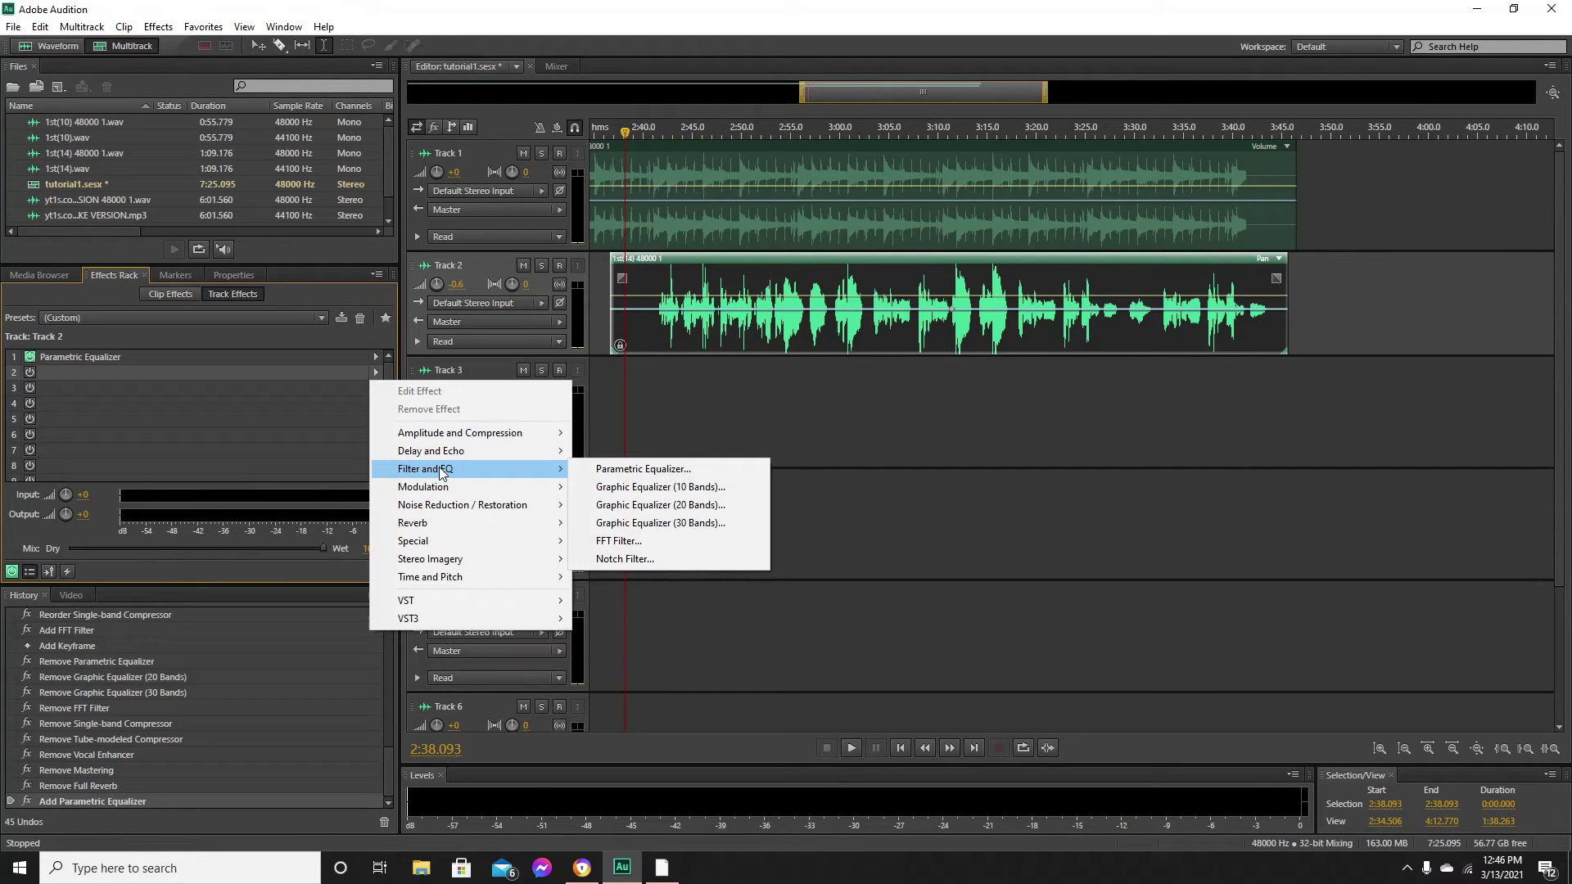
{"action": "left_click", "coordinate": [631, 505]}
{"action": "left_click", "coordinate": [627, 282]}
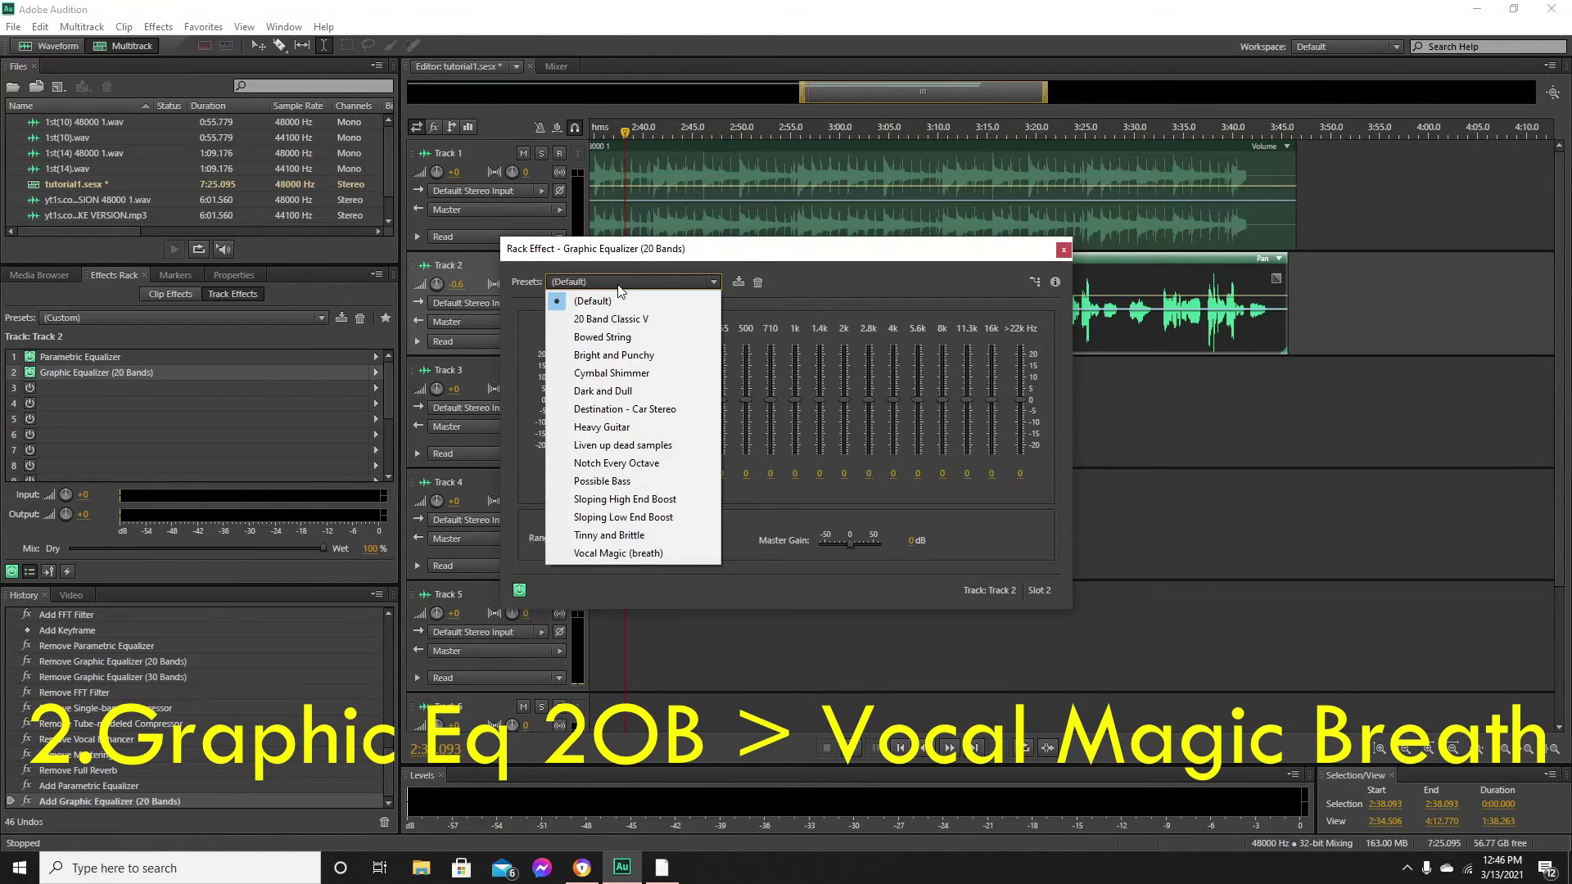
{"action": "left_click", "coordinate": [647, 554]}
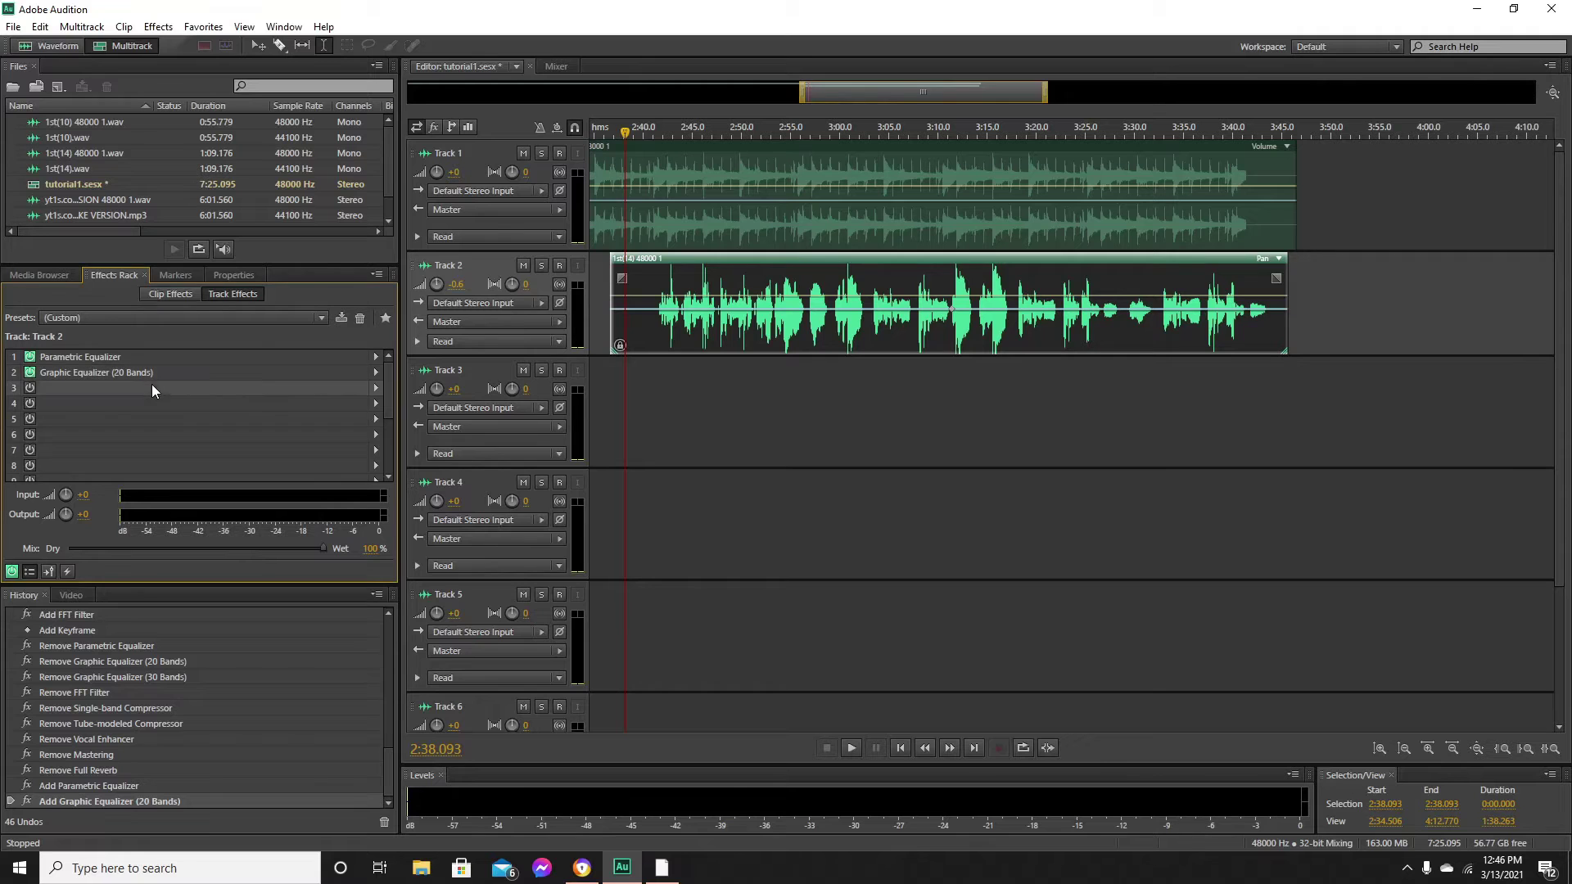
- Add a 30-band Graphic Equalizer with the Lead Vocal - Presence and Clarity preset to Track 2's third effect slot
{"action": "left_click", "coordinate": [376, 390]}
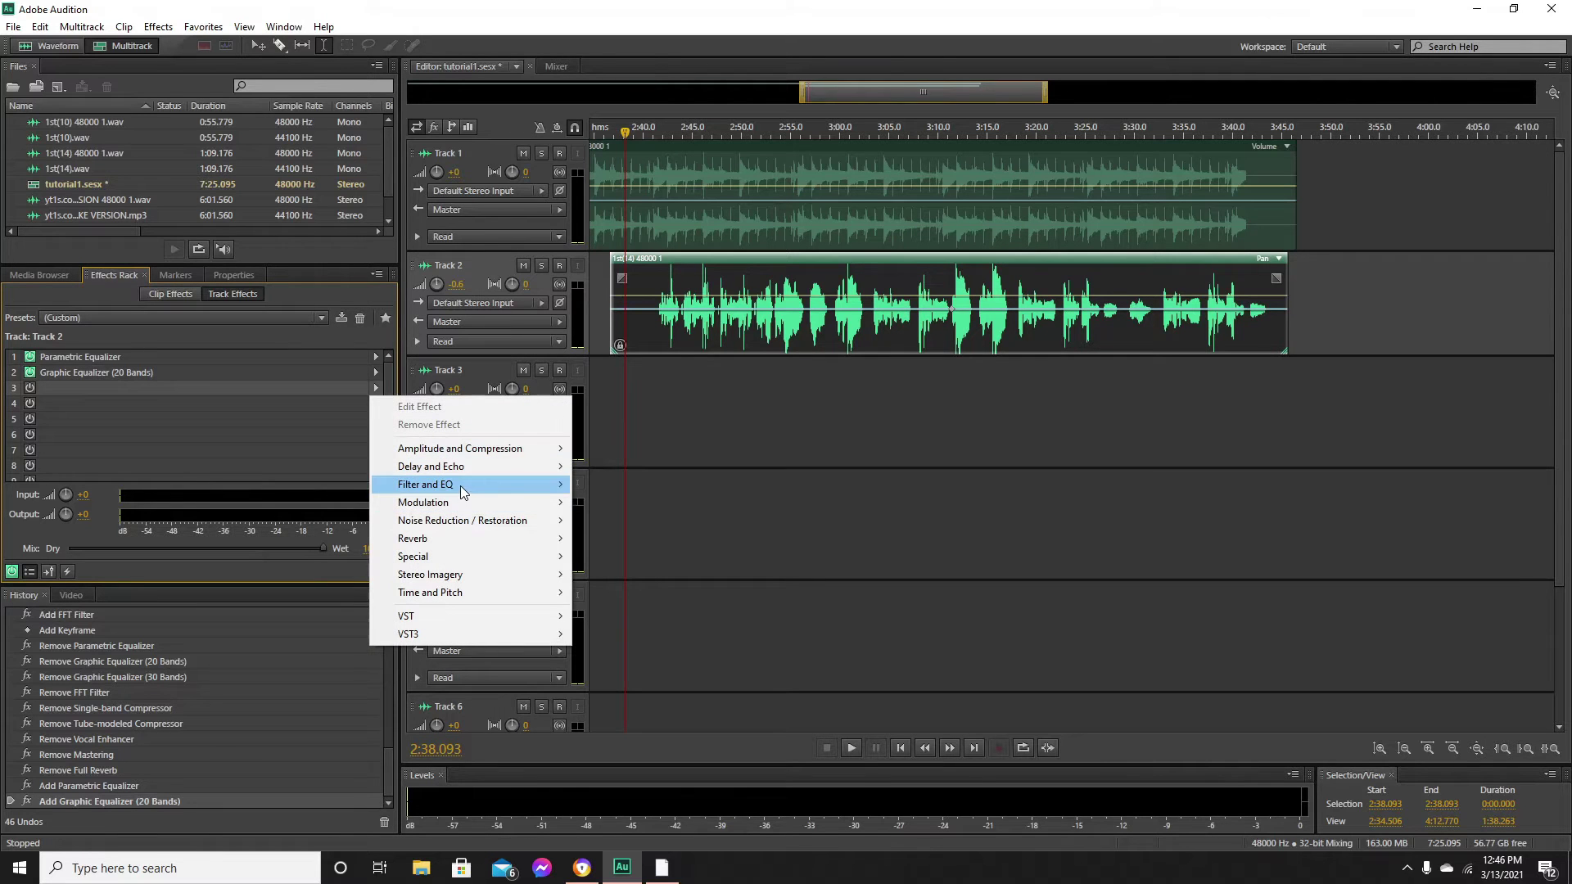
{"action": "mouse_move", "coordinate": [500, 485]}
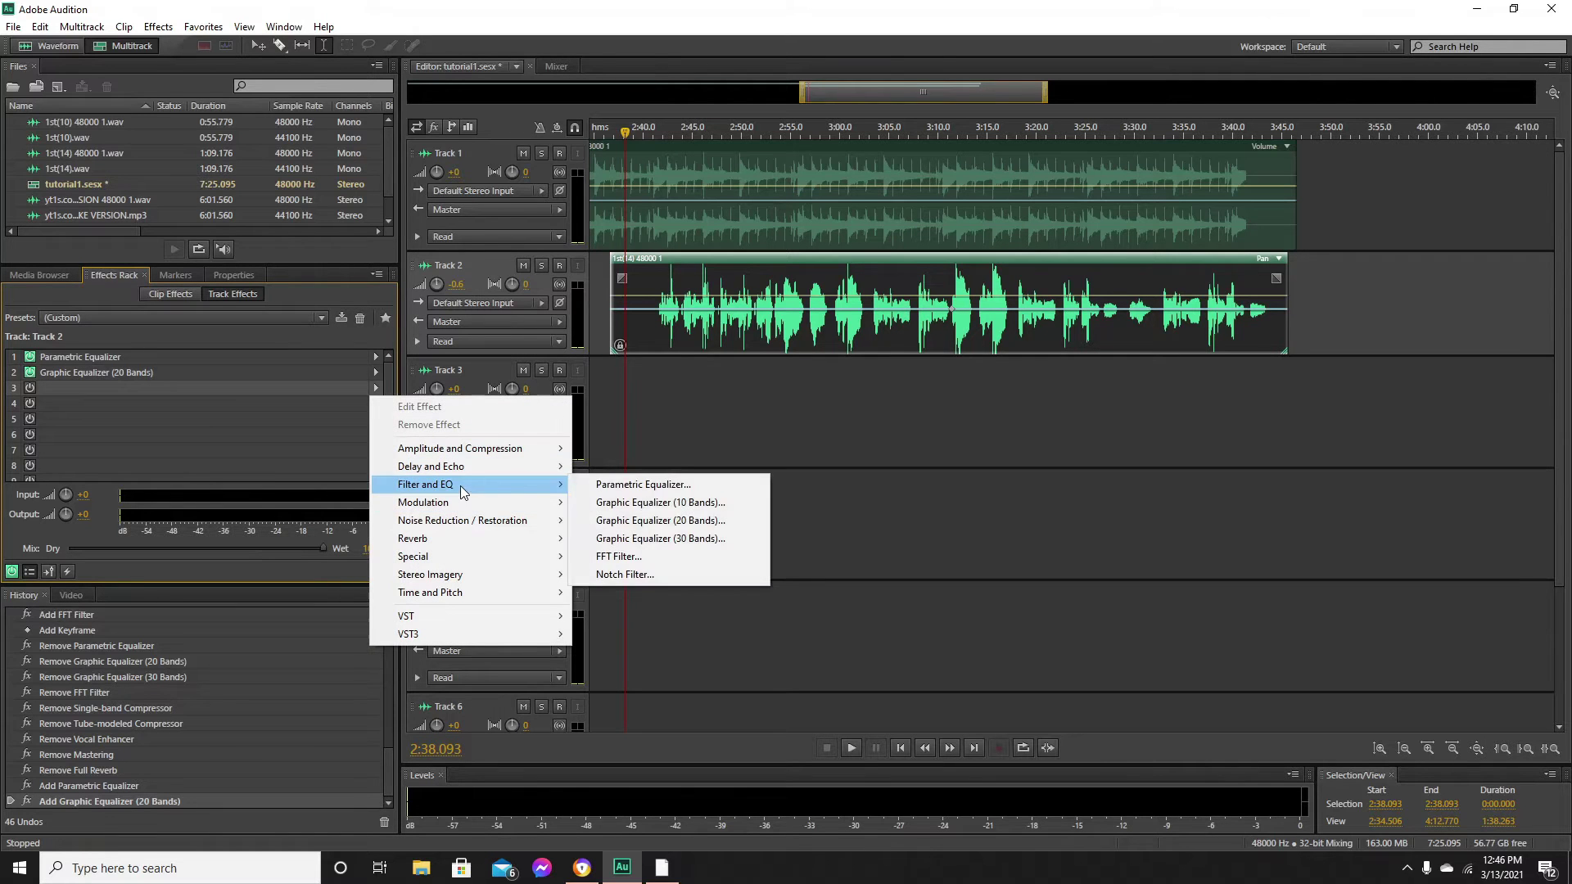
{"action": "left_click", "coordinate": [660, 538]}
{"action": "left_click", "coordinate": [496, 286]}
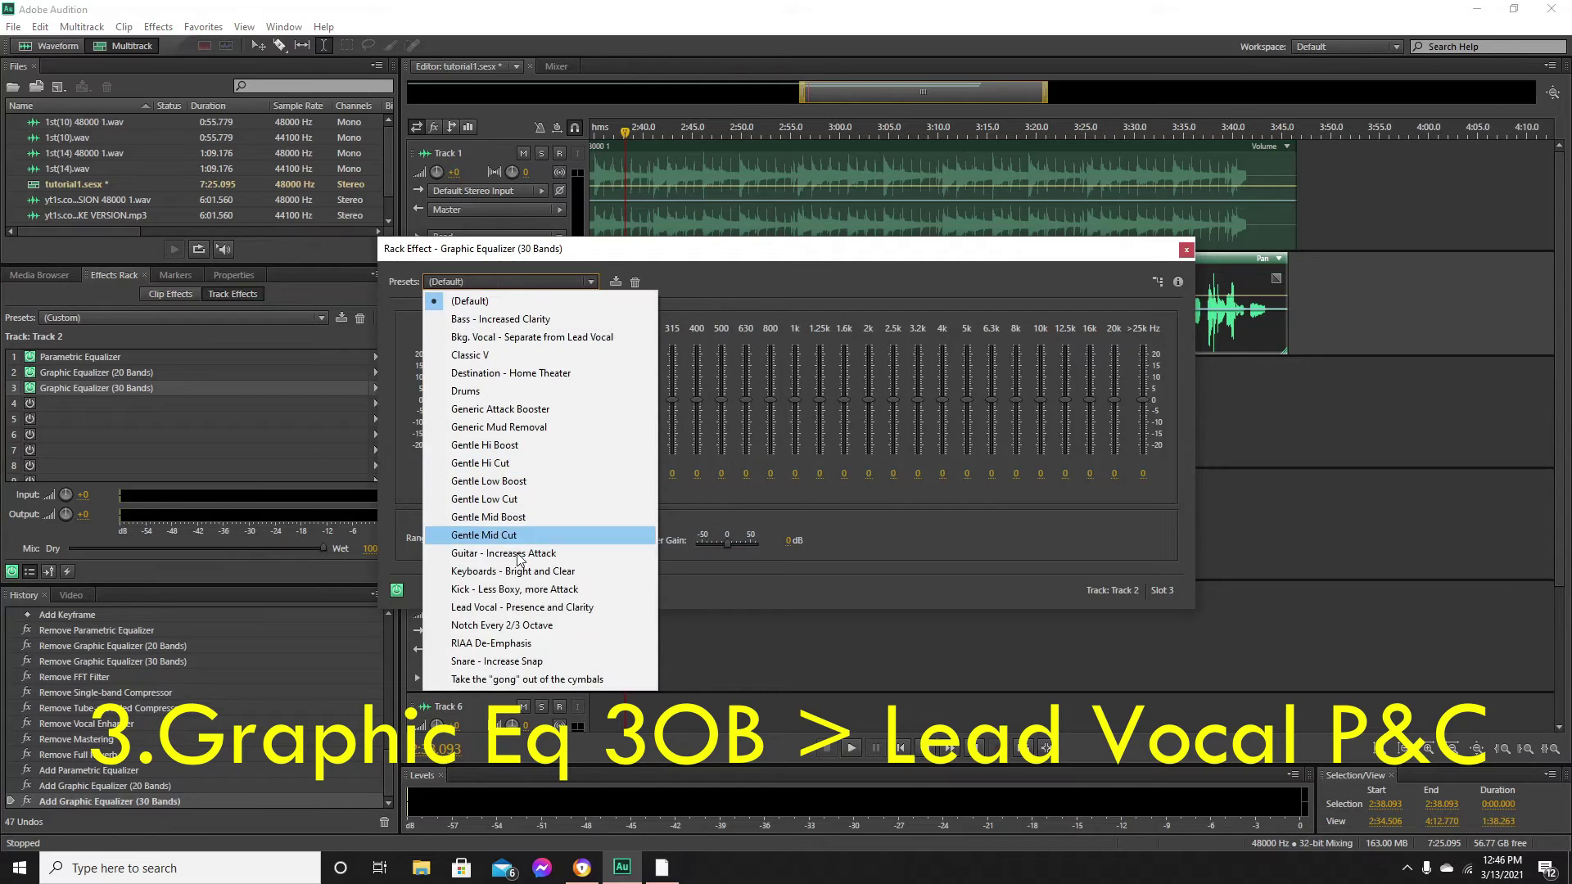
{"action": "left_click", "coordinate": [518, 610]}
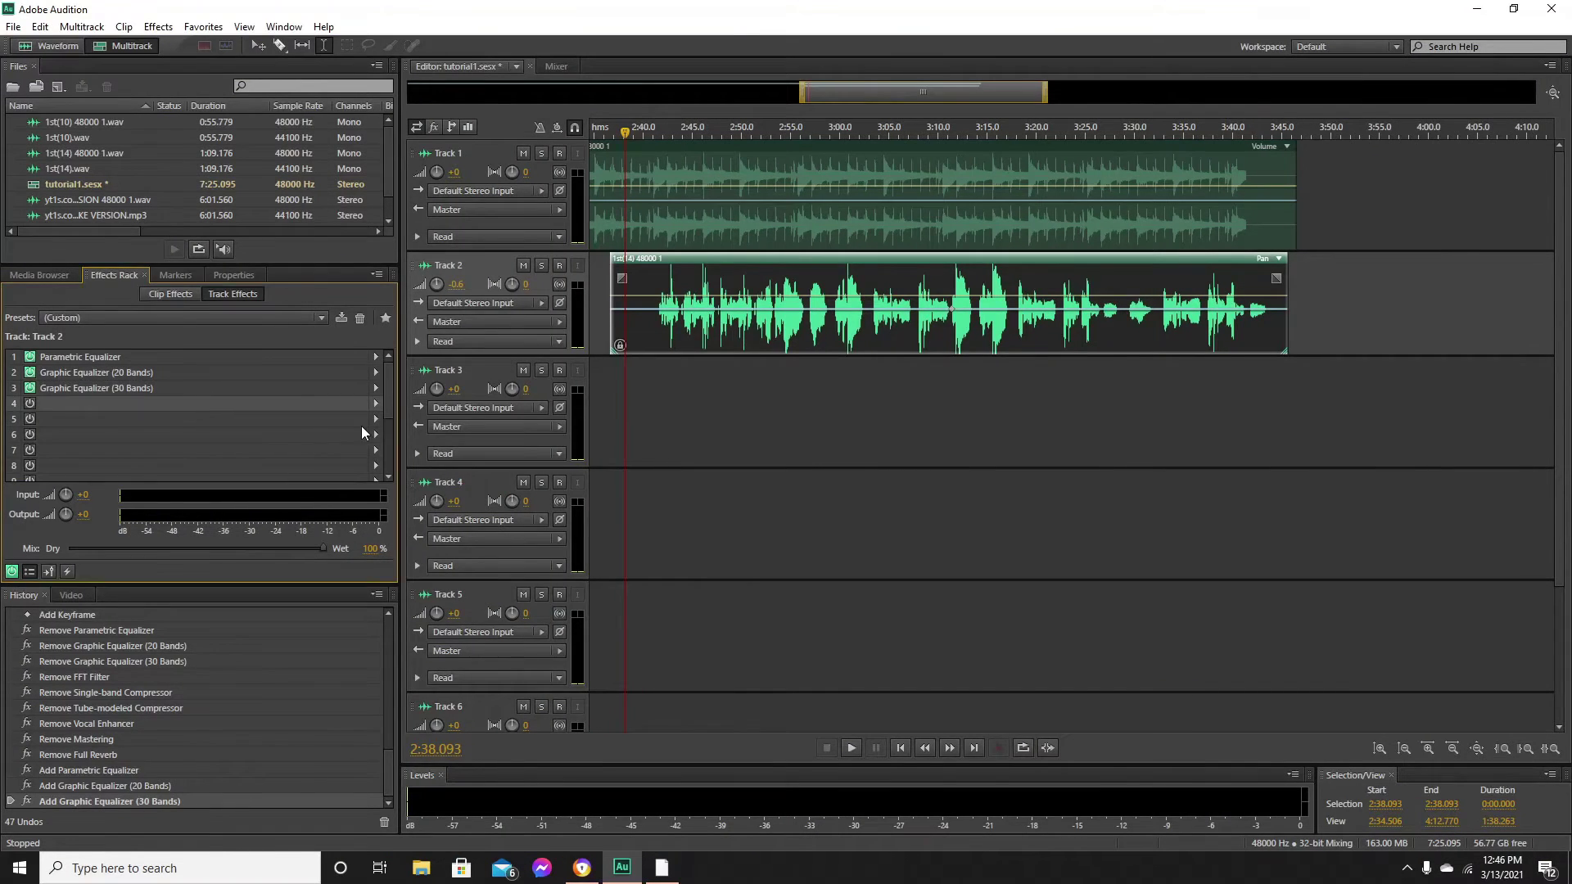
- Add an FFT Filter with the Kill The Subharmonics preset to Track 2's fourth effect slot
{"action": "left_click", "coordinate": [379, 410]}
{"action": "mouse_move", "coordinate": [484, 501]}
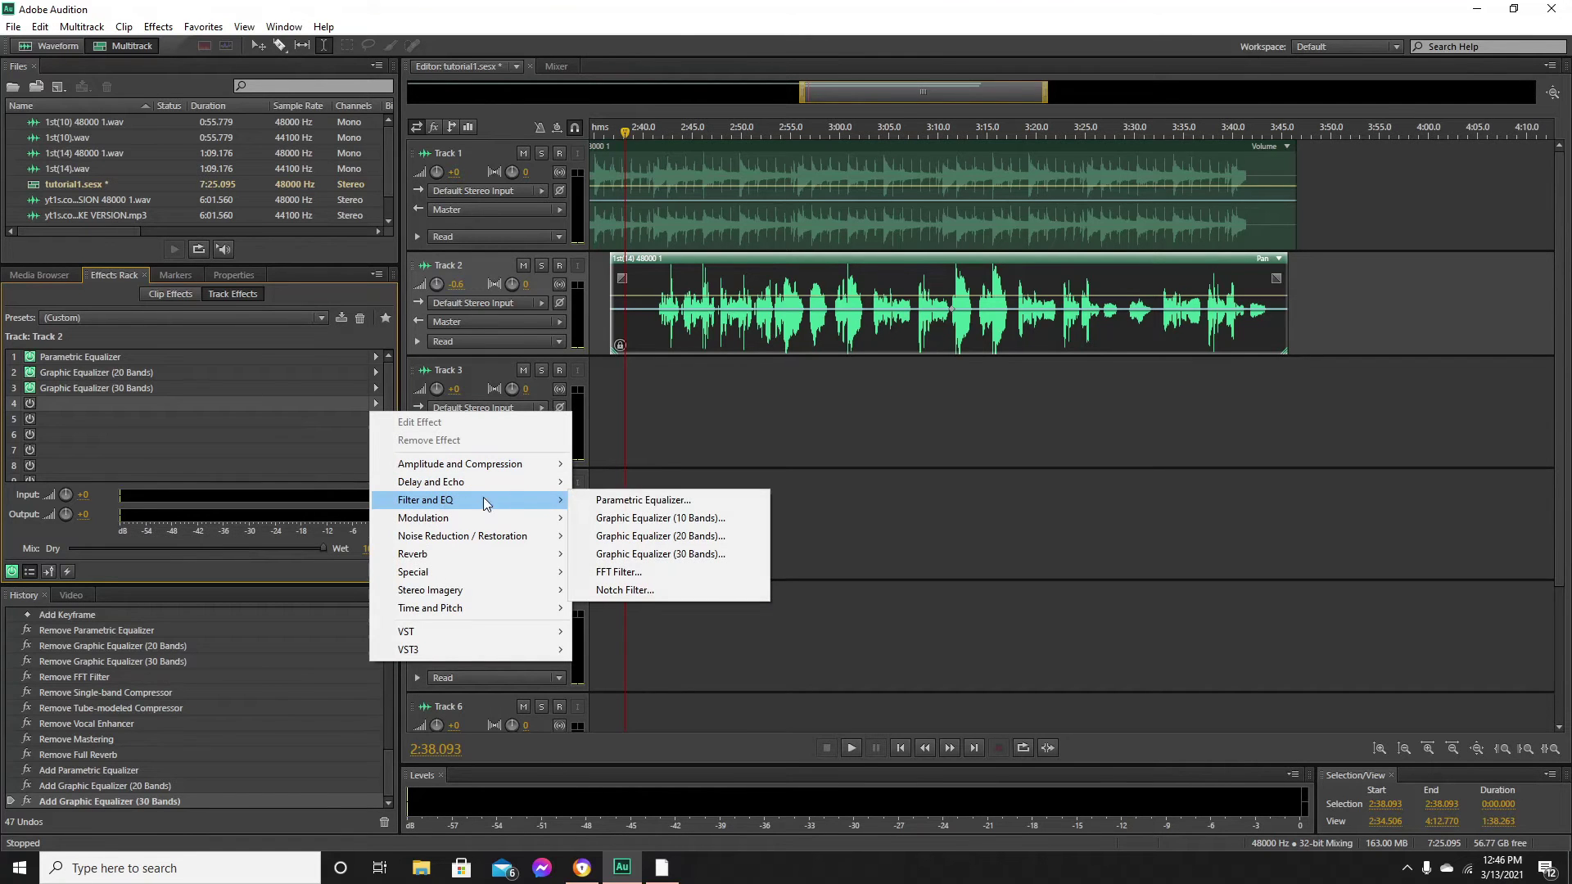
{"action": "left_click", "coordinate": [619, 571]}
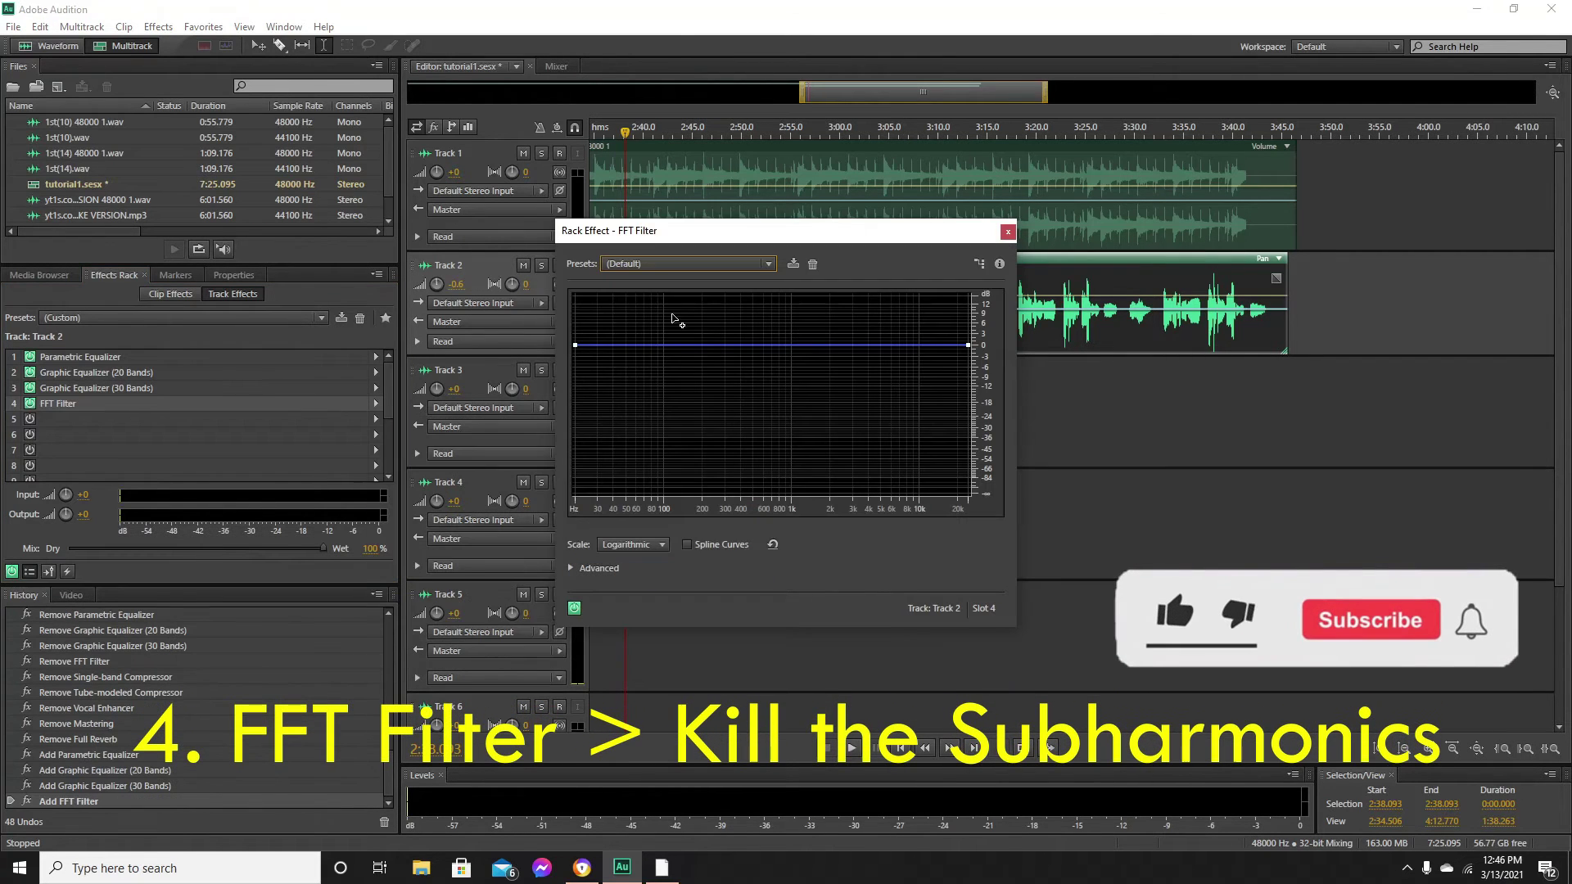
{"action": "left_click", "coordinate": [643, 265]}
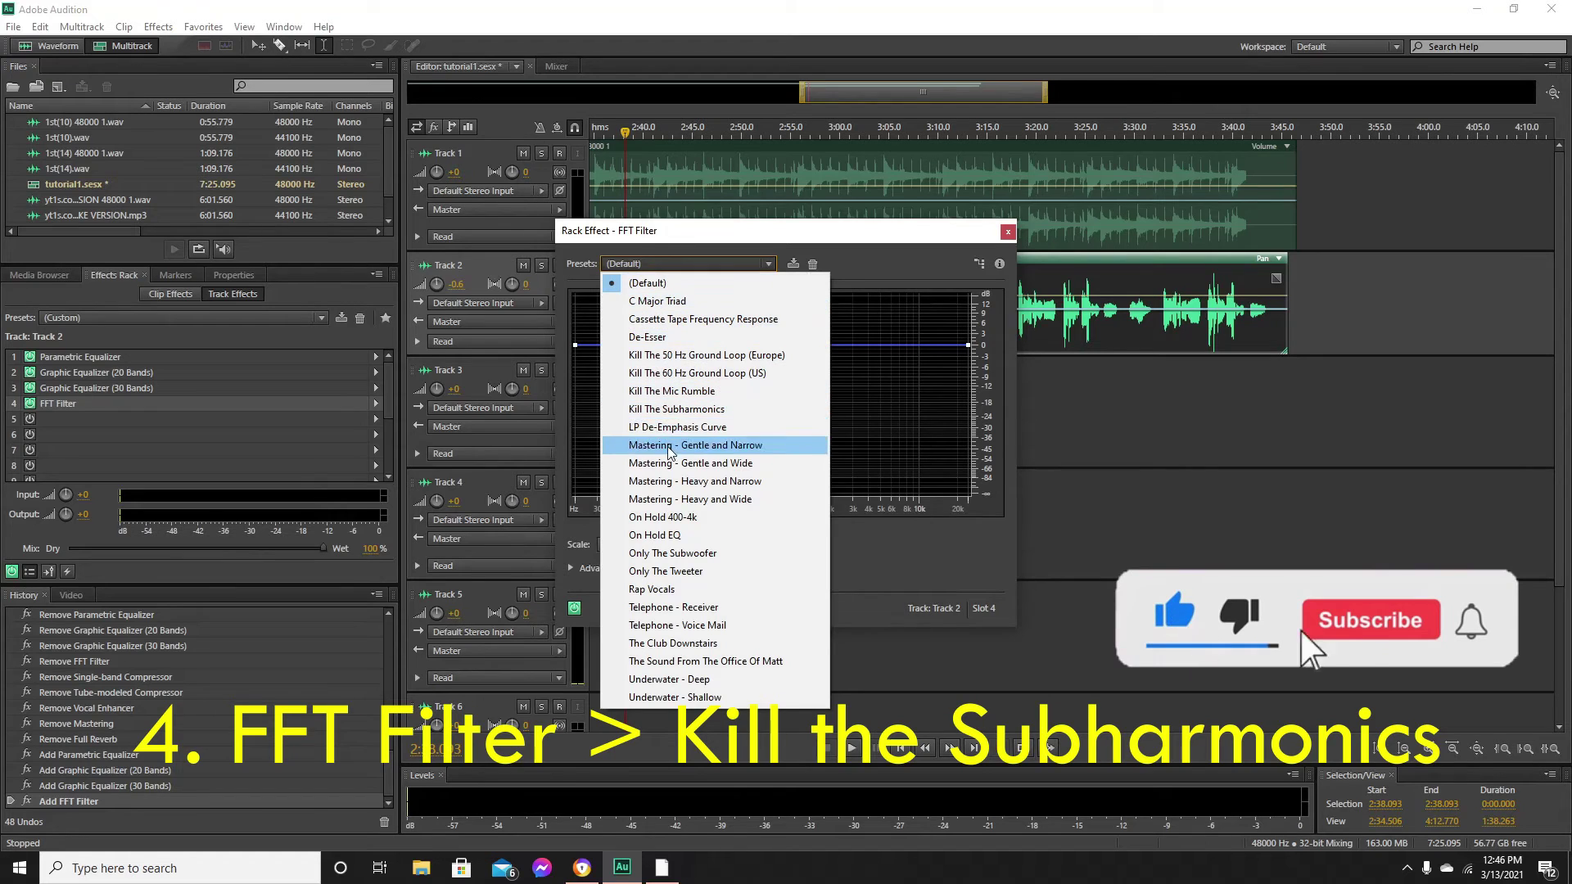
{"action": "left_click", "coordinate": [676, 409]}
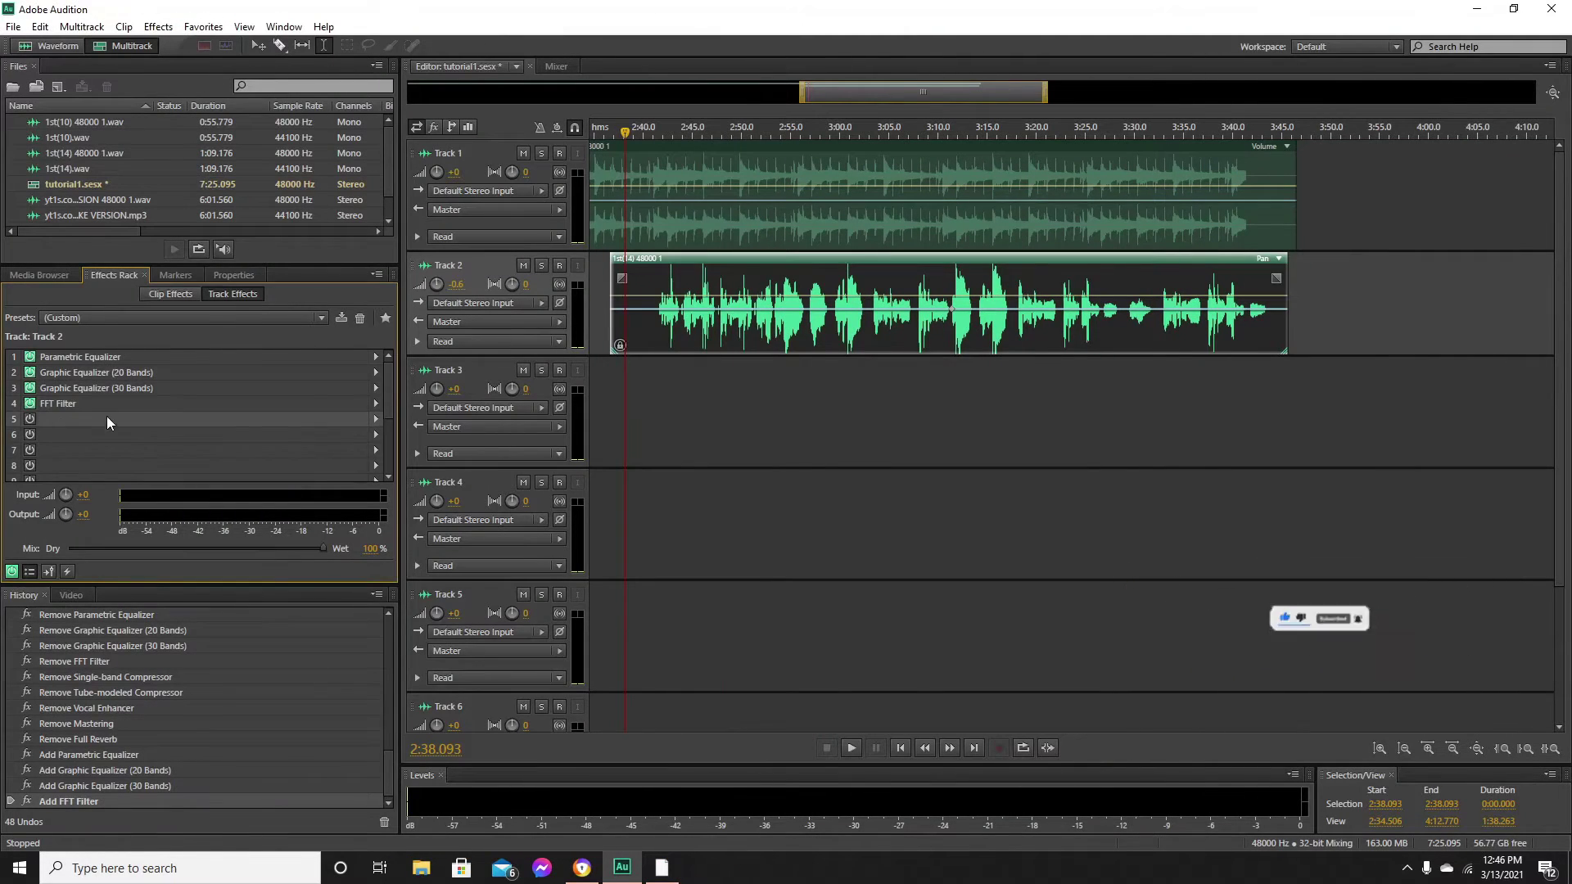
- Add the Vocal Enhancer effect with the Male option to Track 2's fifth effect slot
{"action": "left_click", "coordinate": [375, 422]}
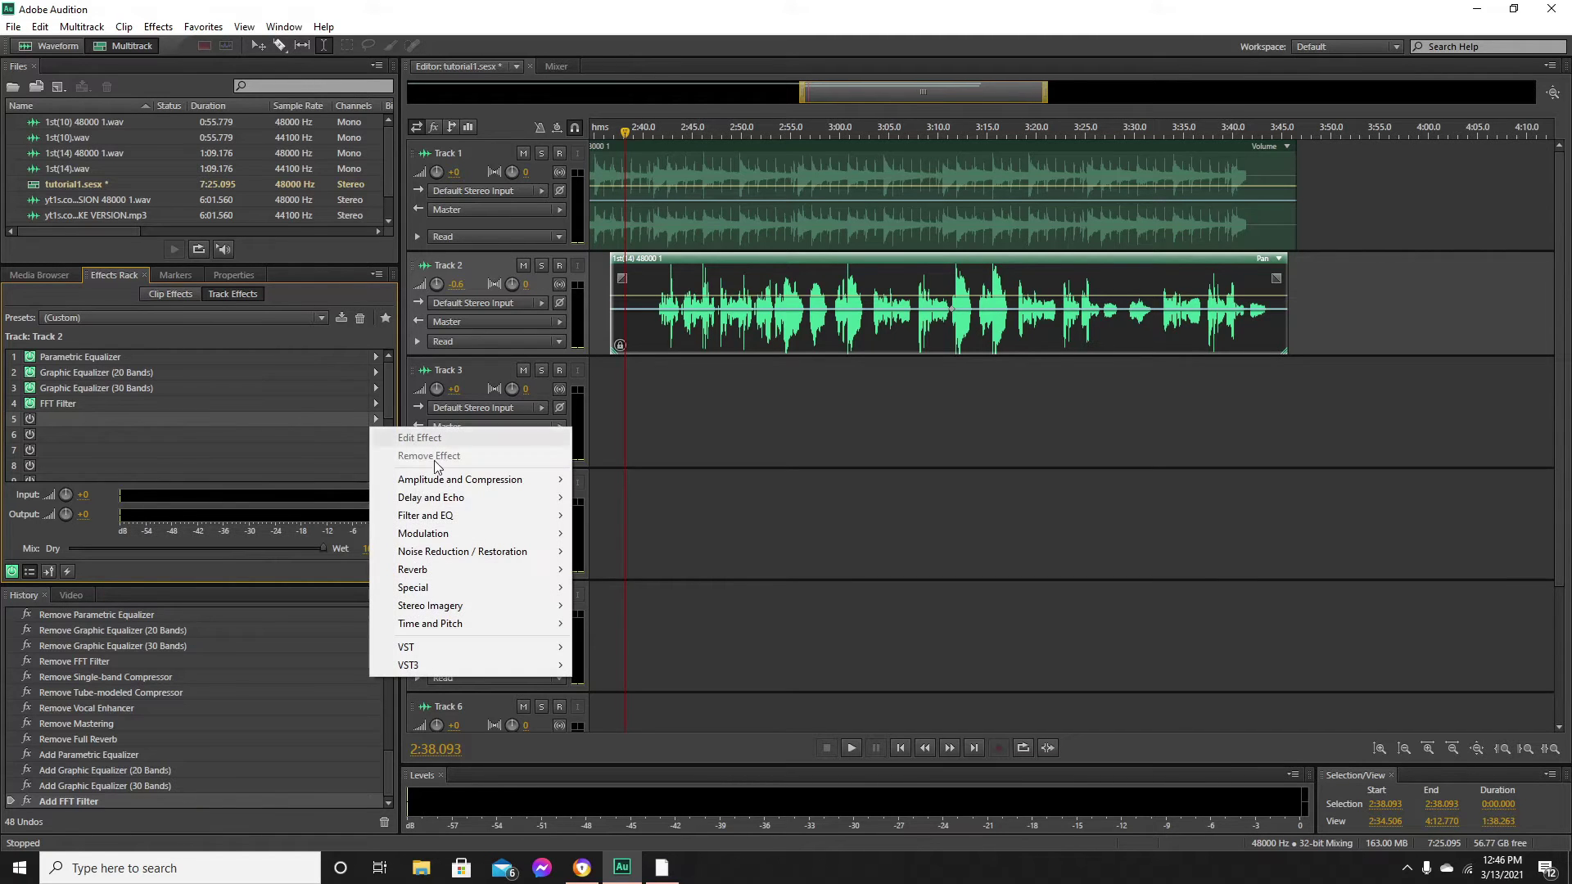
{"action": "mouse_move", "coordinate": [448, 556]}
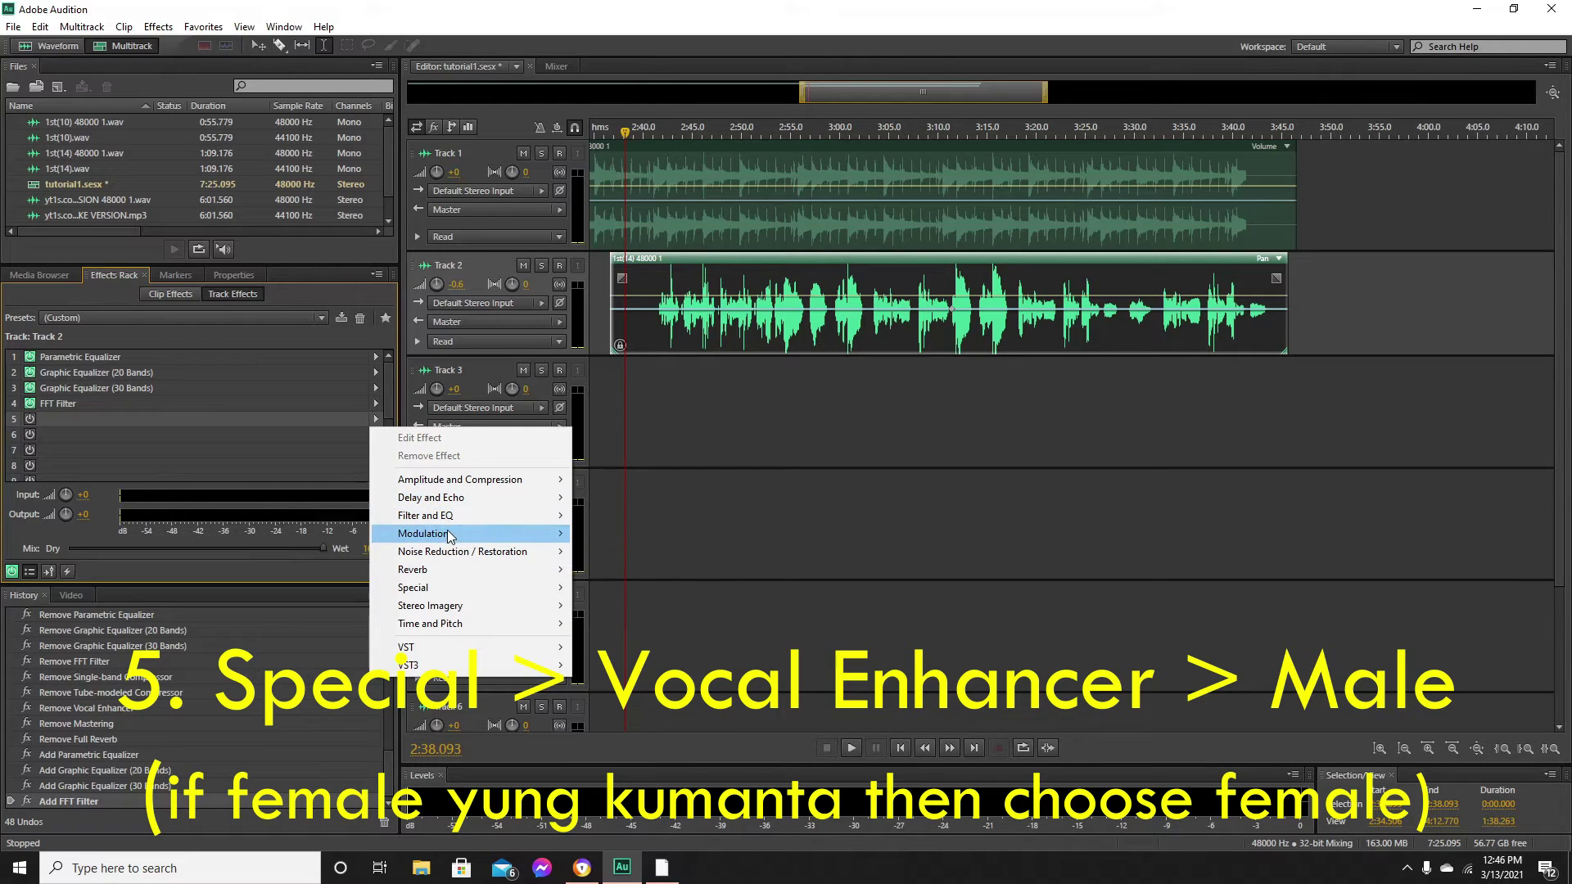
{"action": "mouse_move", "coordinate": [442, 588]}
{"action": "left_click", "coordinate": [630, 642]}
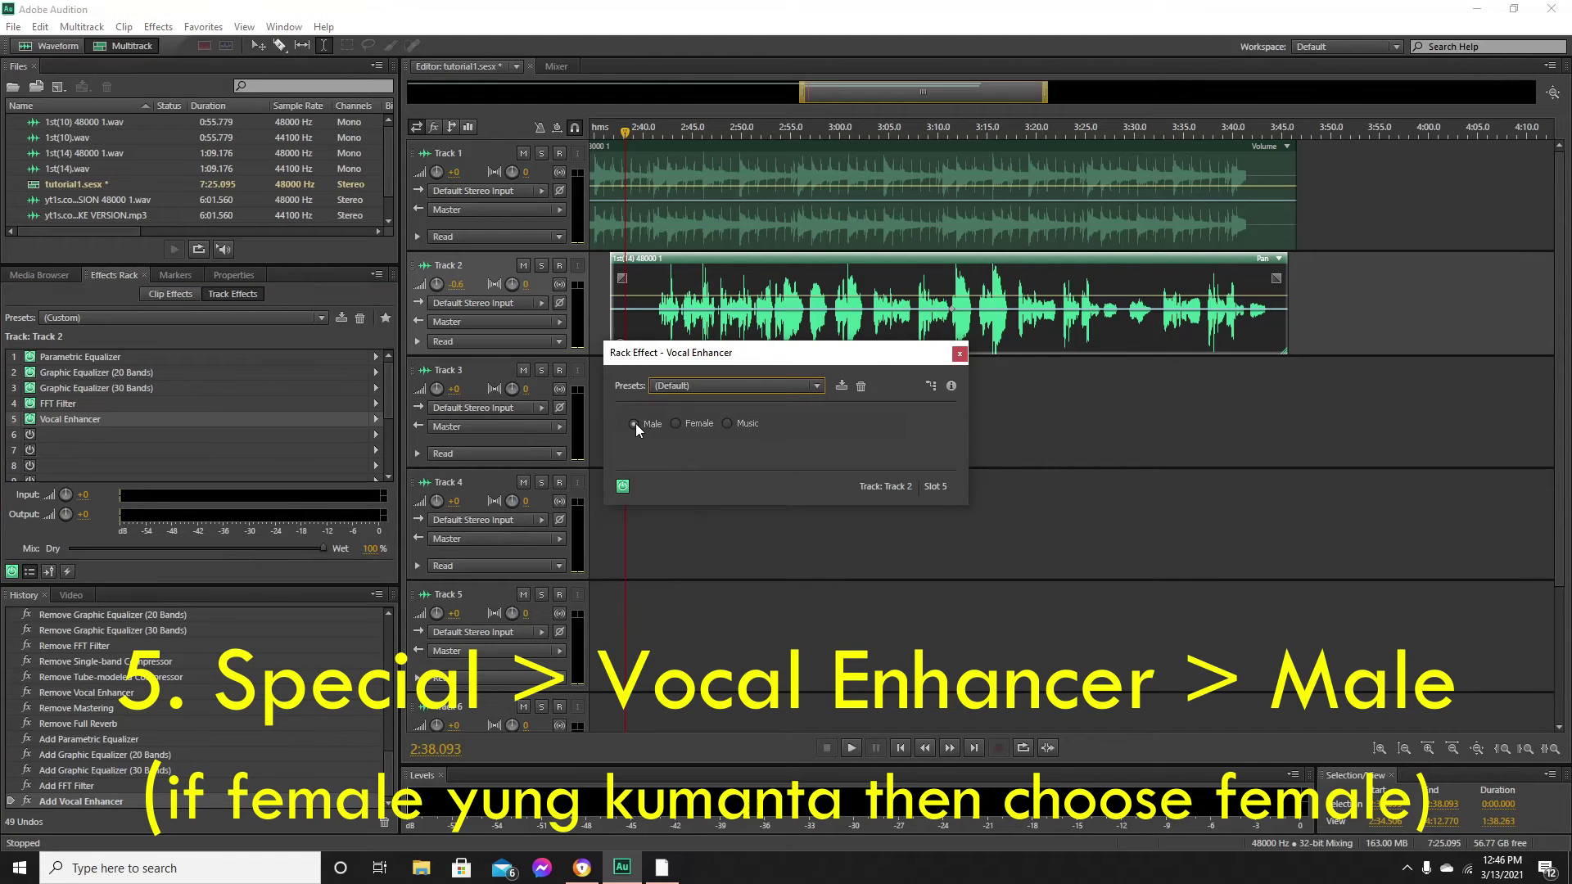
{"action": "left_click", "coordinate": [958, 354]}
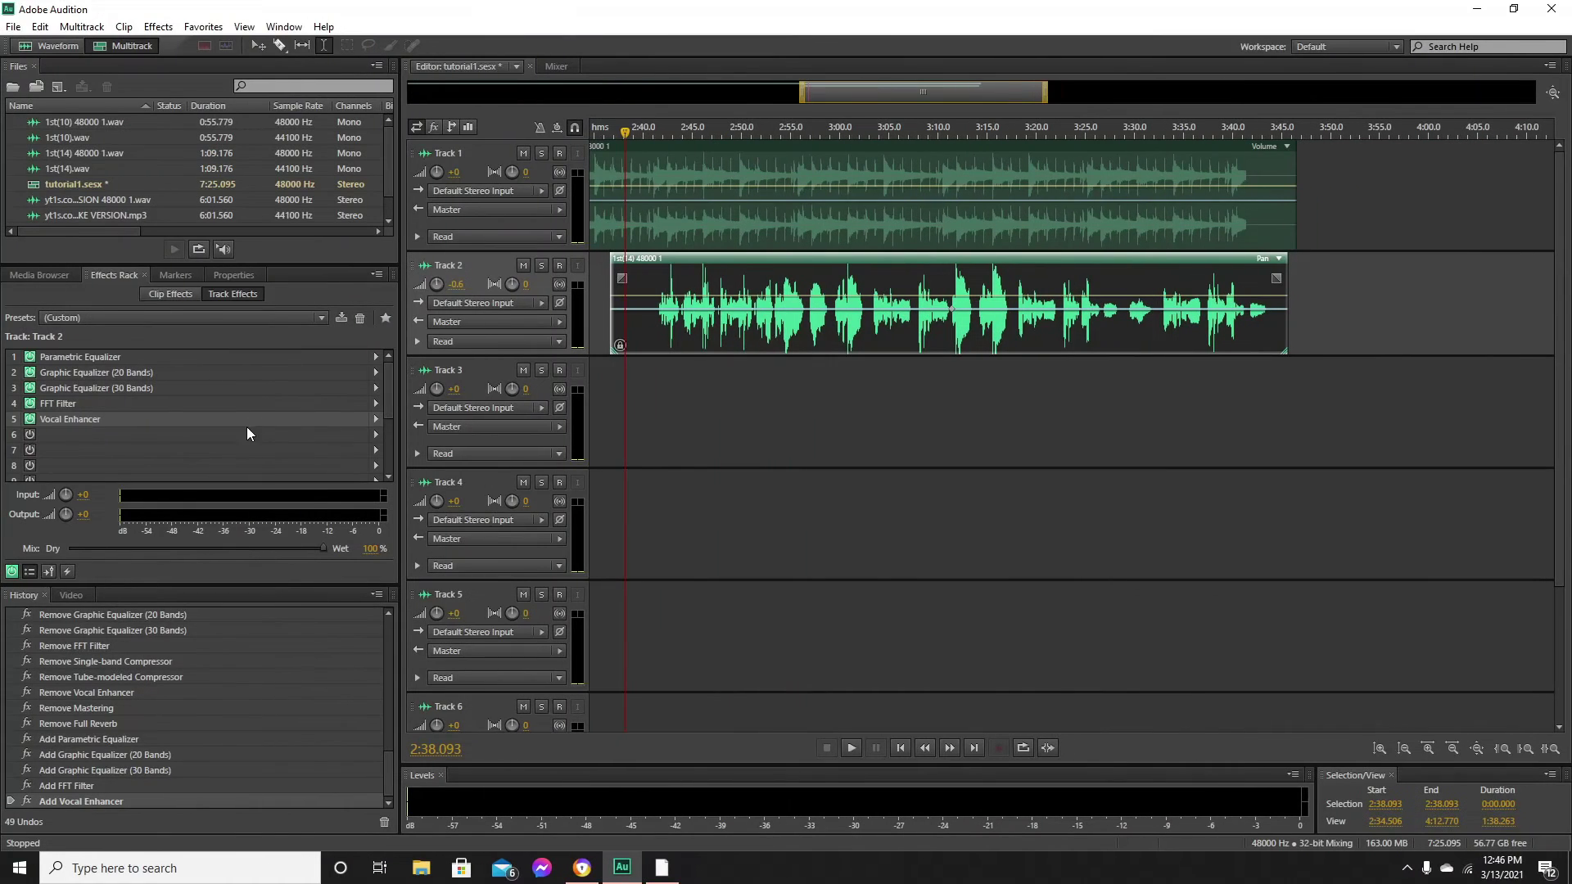
- Add the Mastering effect with the Subtle Clarity preset to Track 2's sixth effect slot and lower its reverb amount
{"action": "left_click", "coordinate": [377, 443]}
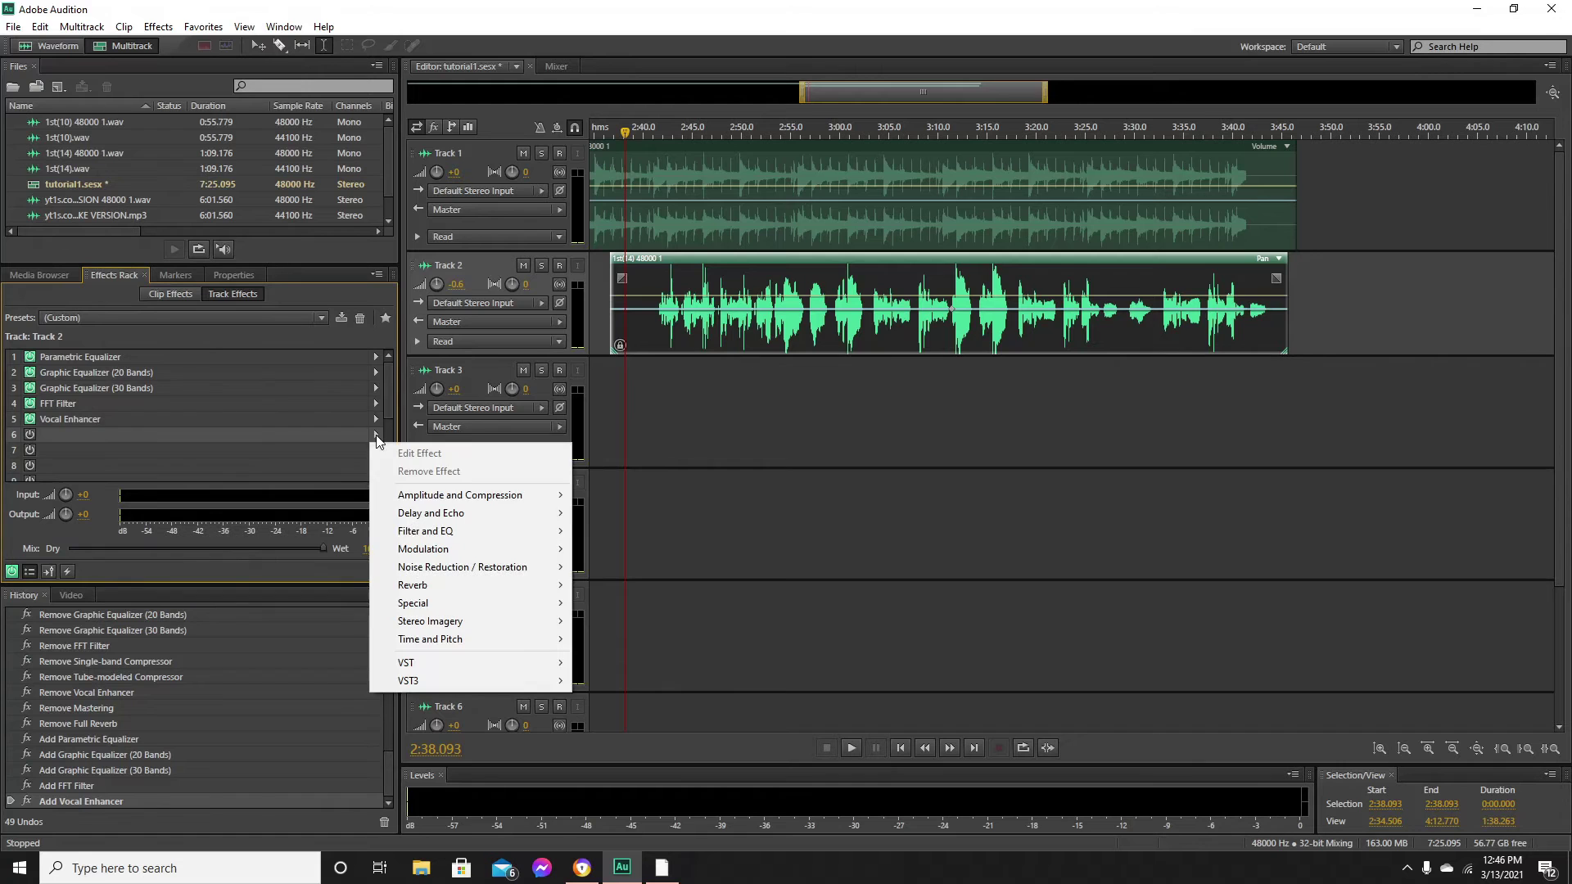
{"action": "mouse_move", "coordinate": [451, 539]}
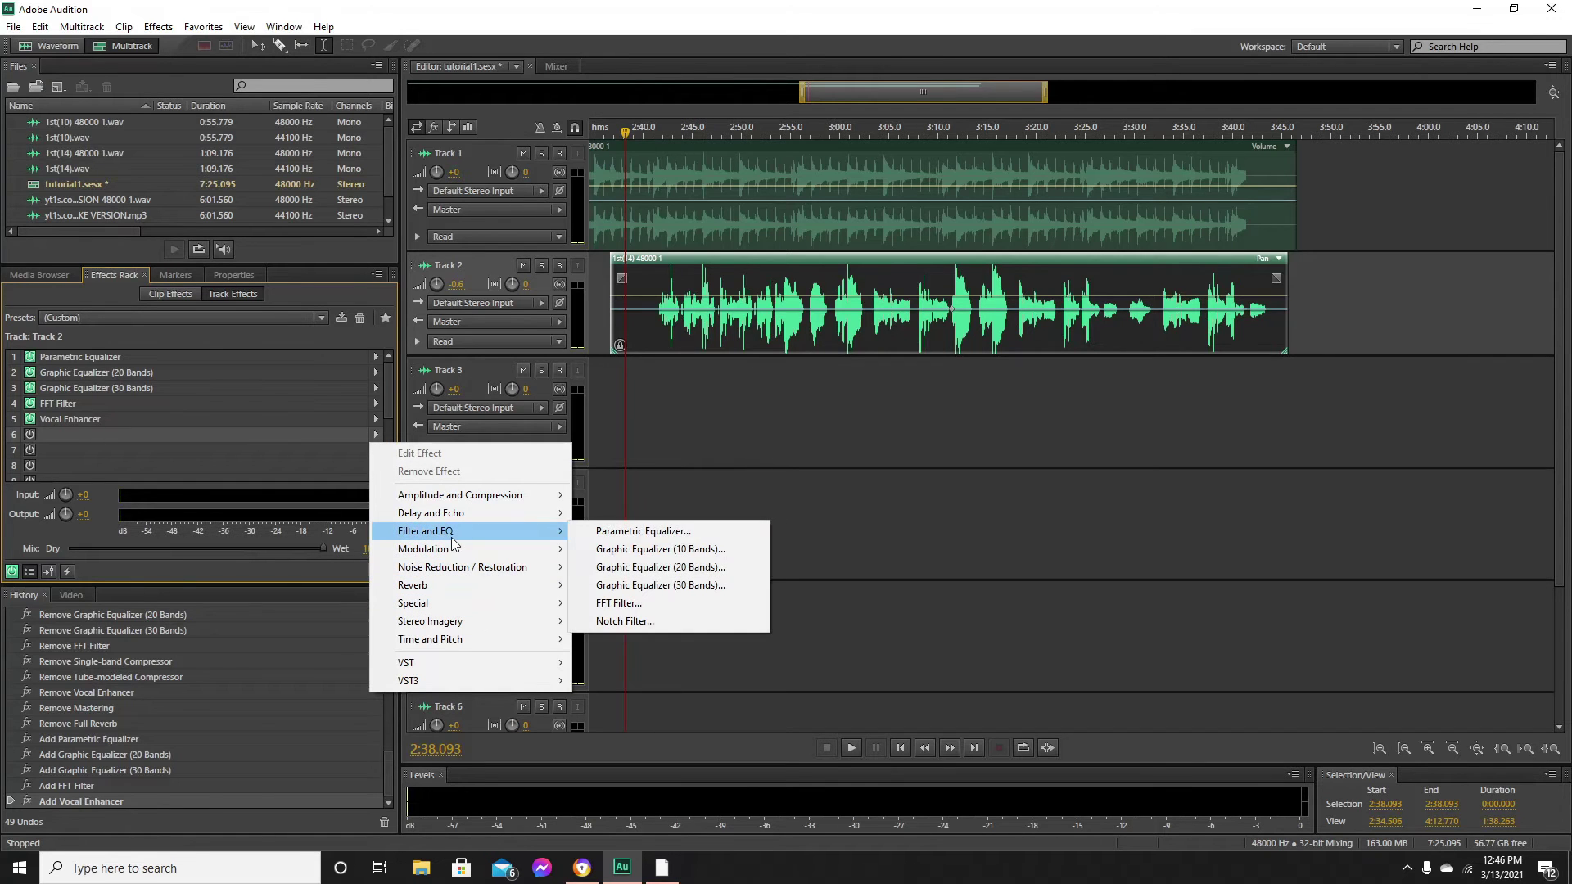
{"action": "mouse_move", "coordinate": [513, 606]}
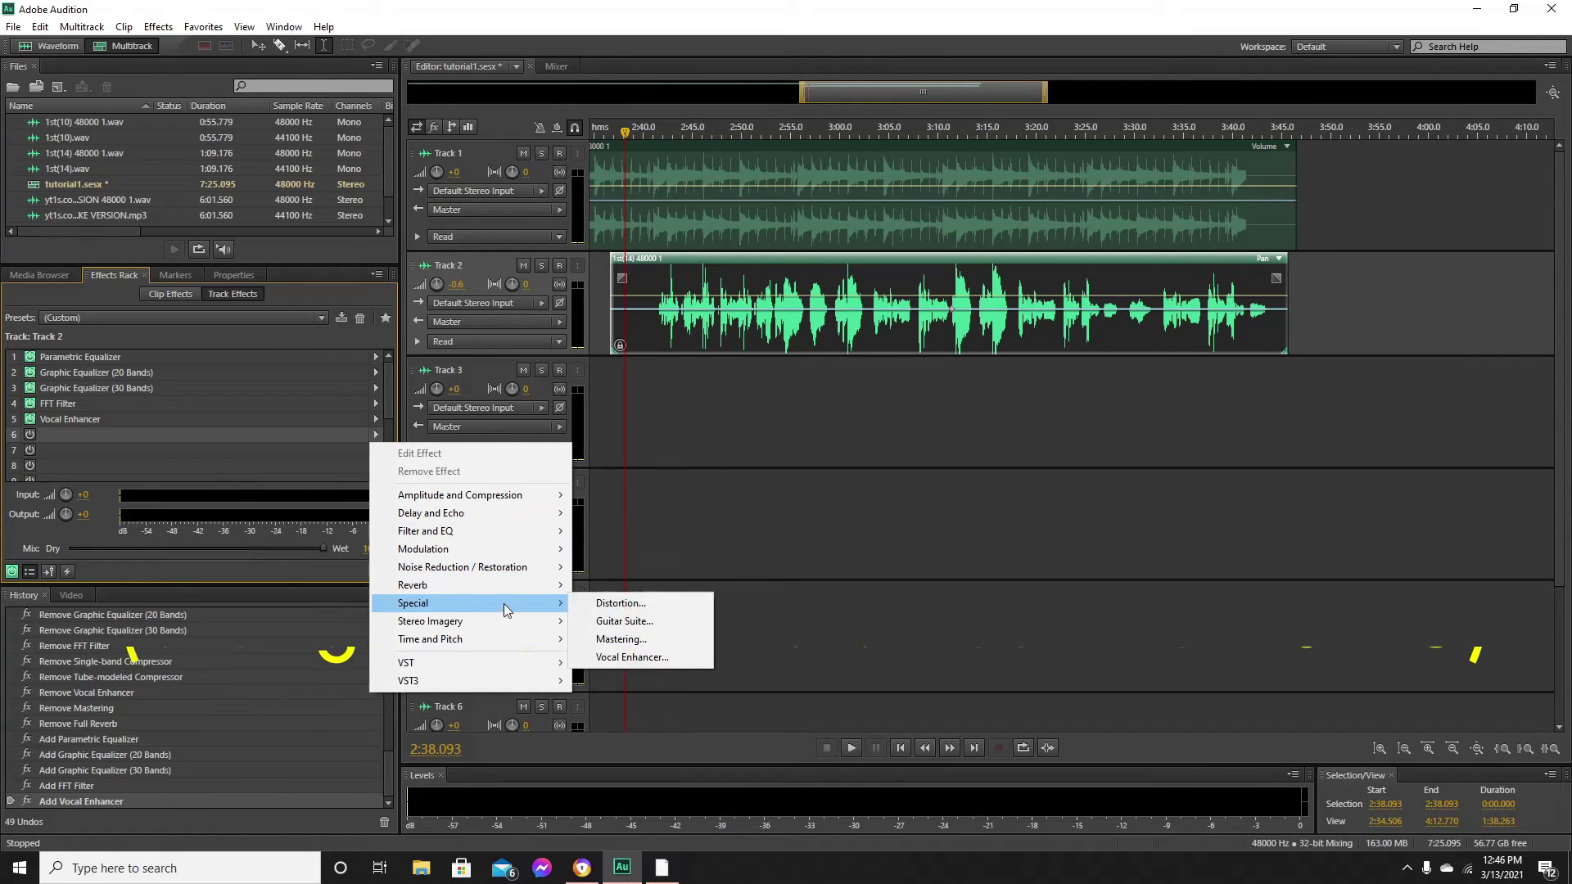
{"action": "left_click", "coordinate": [617, 640]}
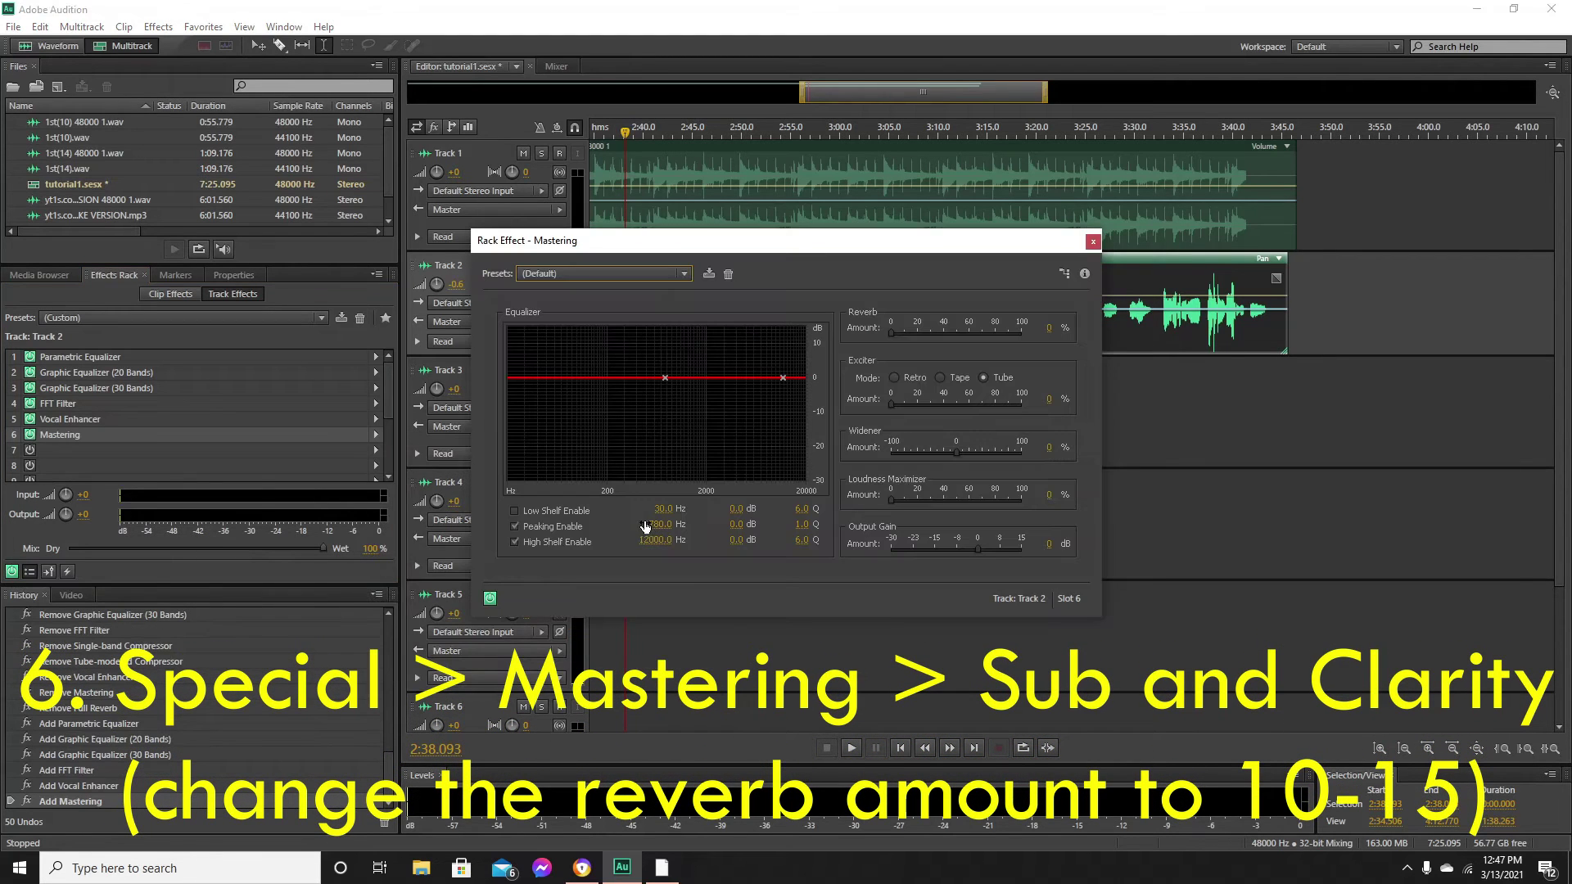
{"action": "left_click", "coordinate": [565, 274]}
{"action": "left_click", "coordinate": [567, 452]}
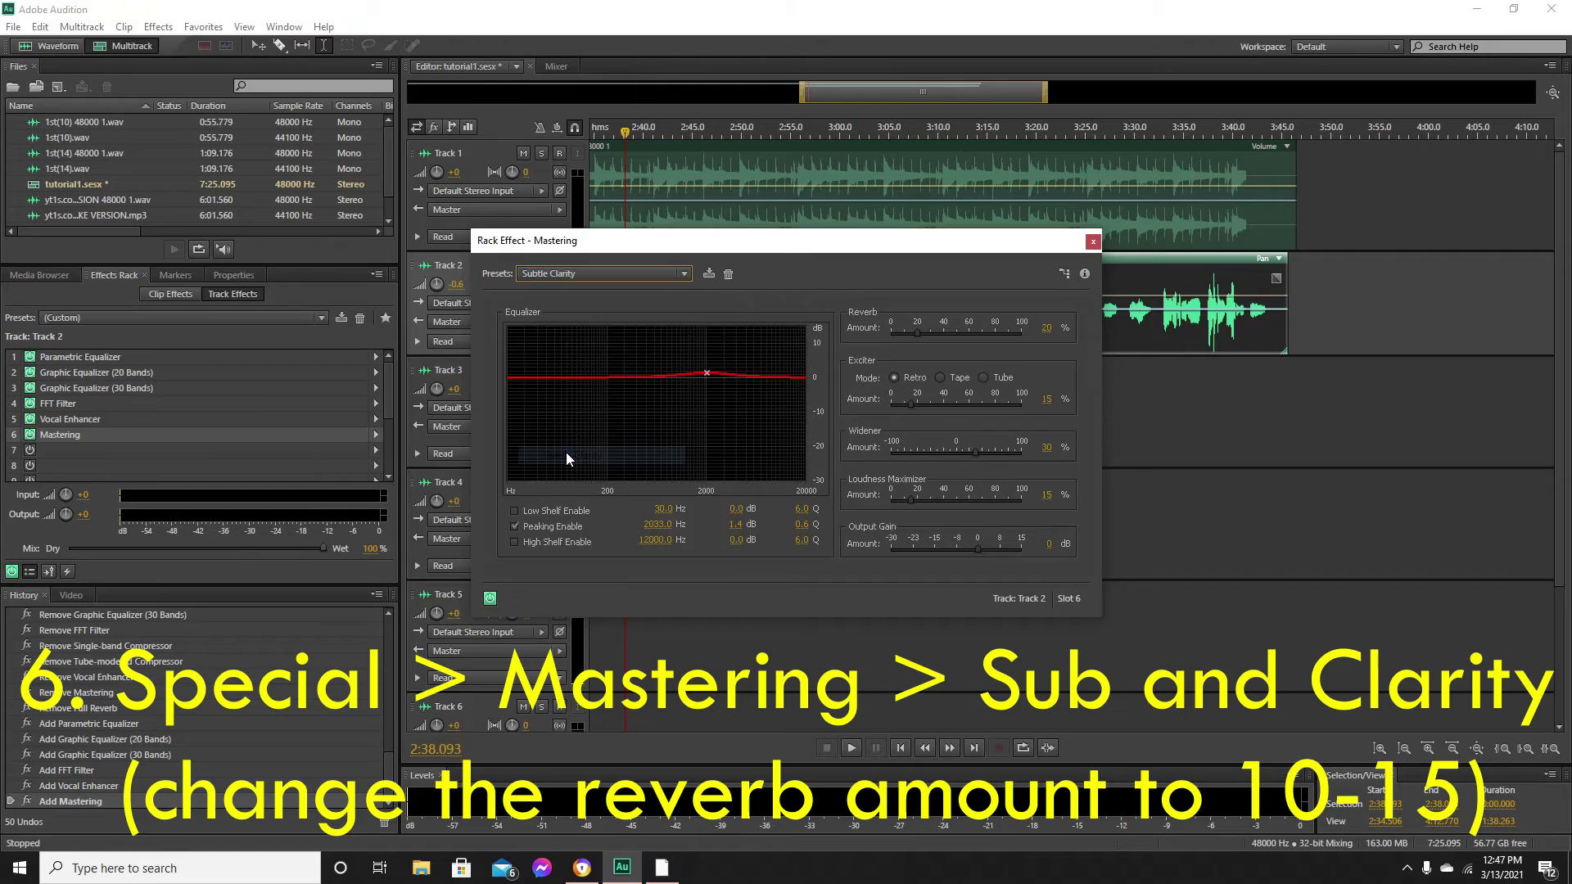
{"action": "left_click_drag", "start_coordinate": [917, 333], "coordinate": [908, 333]}
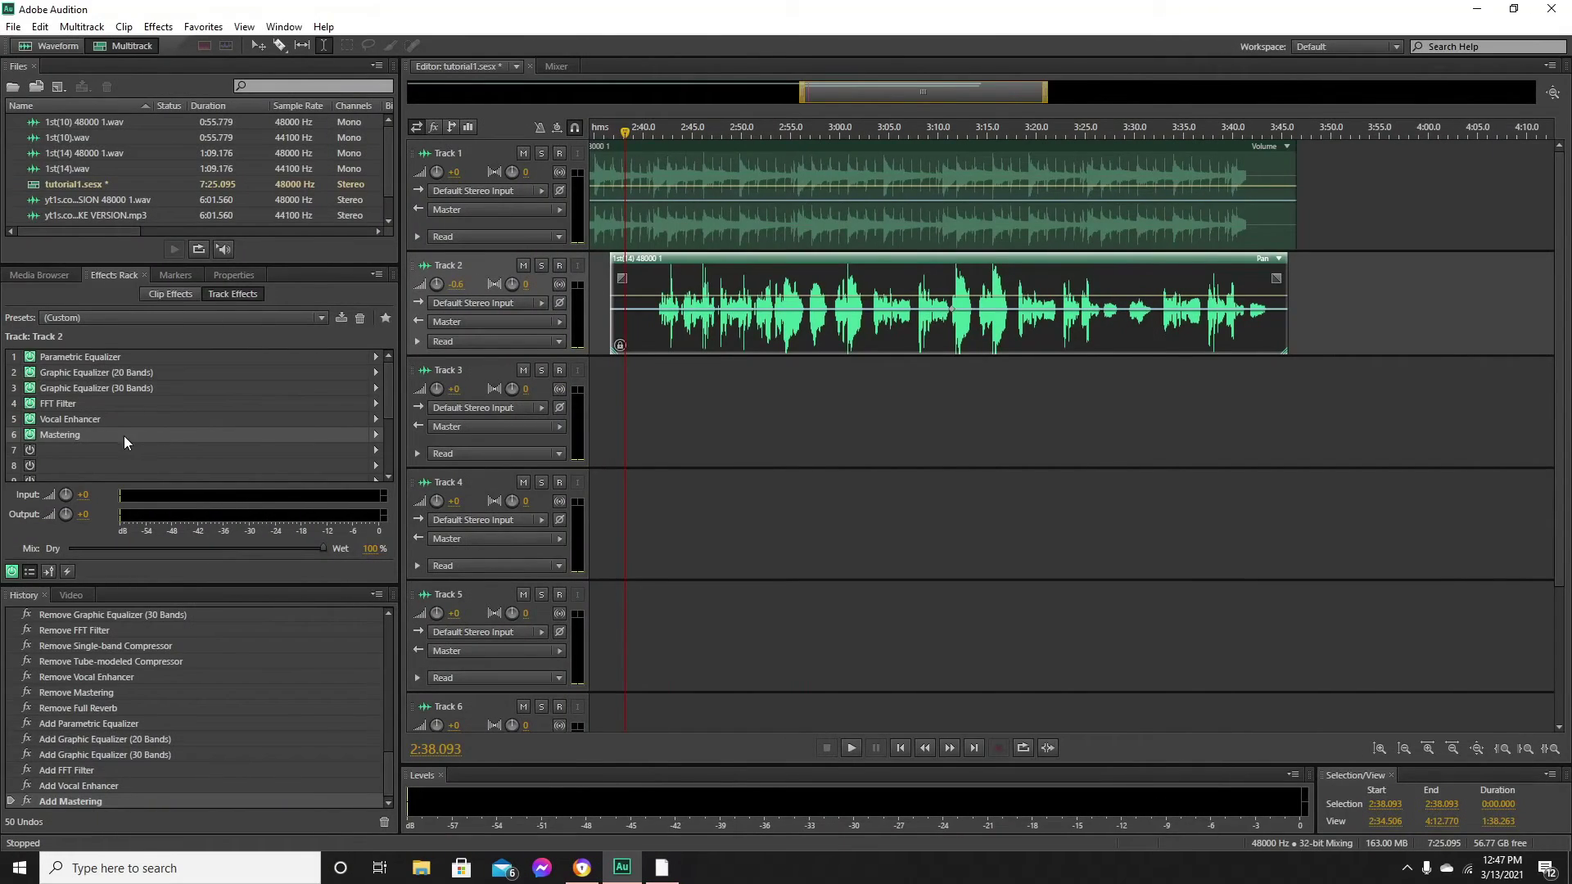
{"action": "left_click", "coordinate": [104, 450]}
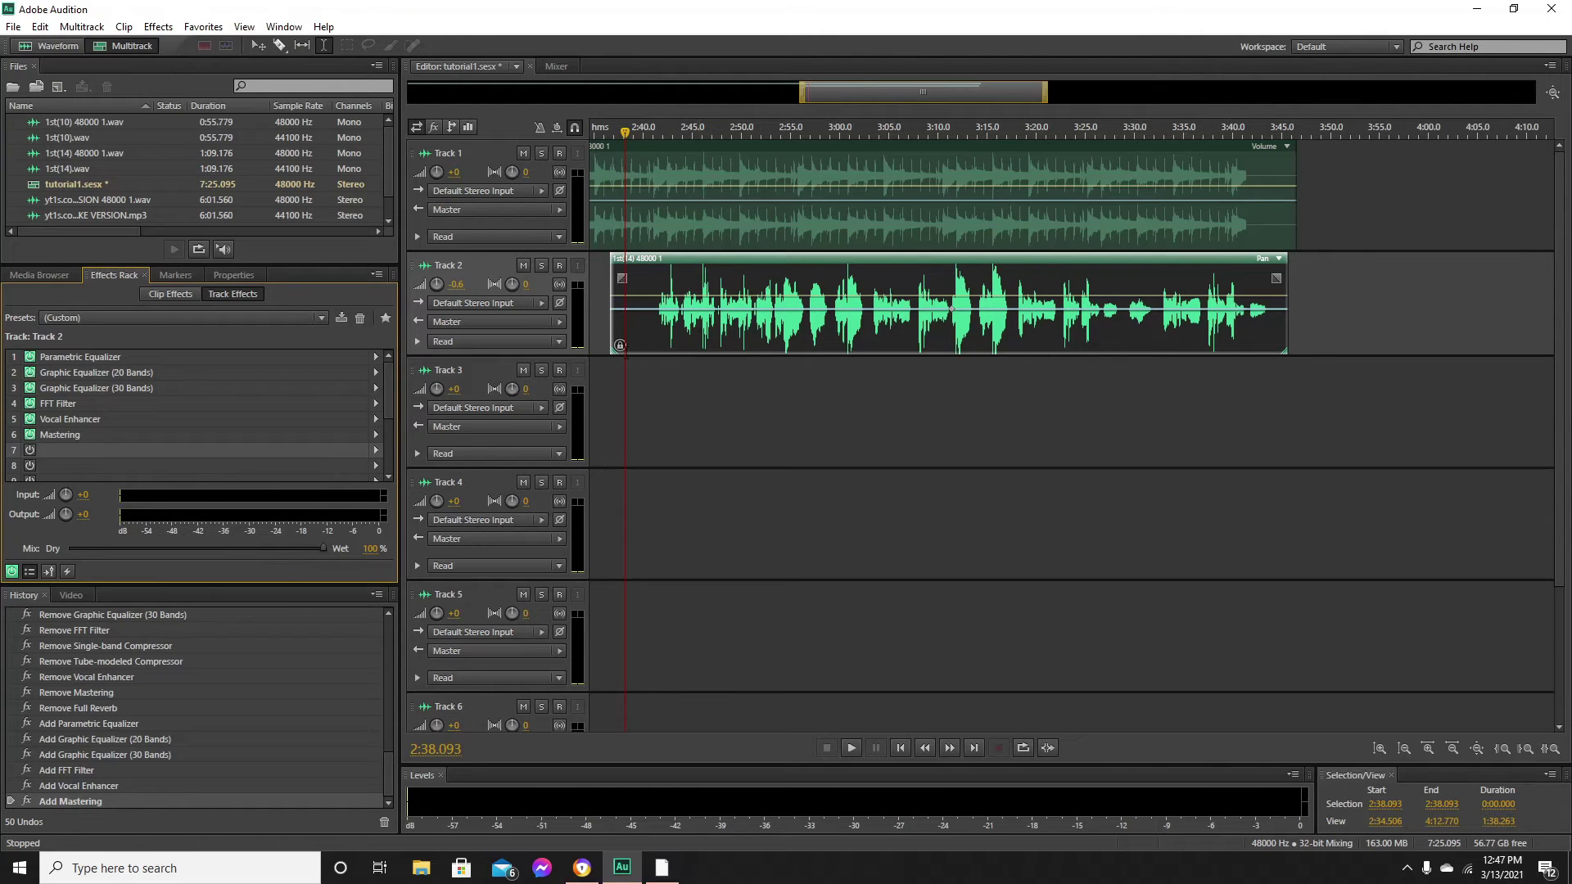
- Play the mix from about 2:41, where the vocal begins, and stop playback after the instrumental fades near 3:44
{"action": "left_click", "coordinate": [658, 366]}
{"action": "key", "text": "space"}
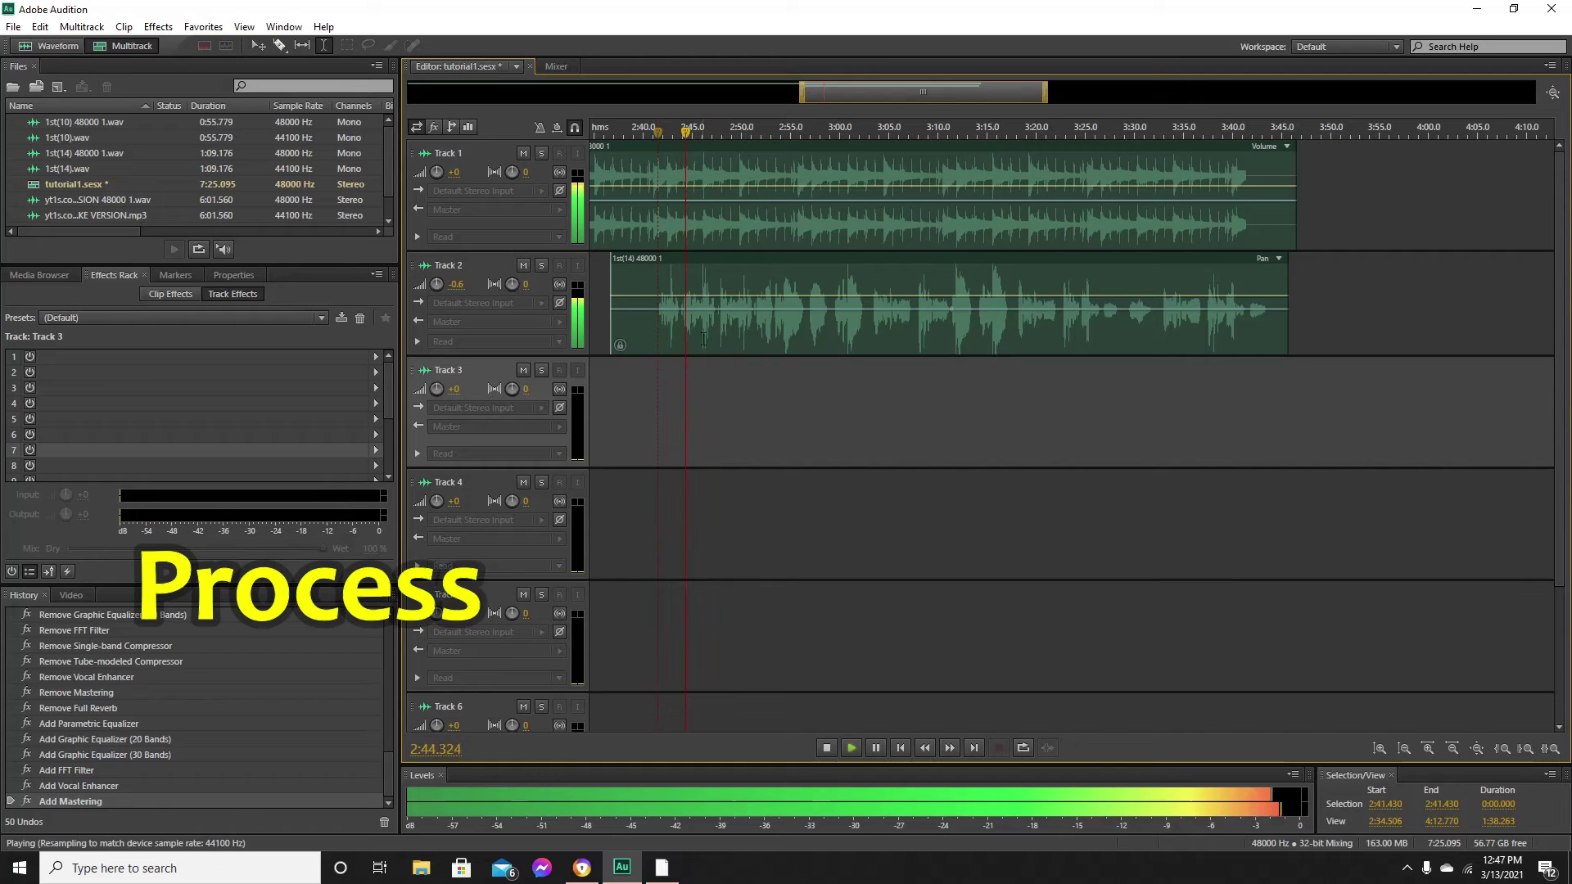
{"action": "scroll", "coordinate": [912, 91], "scroll_direction": "up", "scroll_amount": 2}
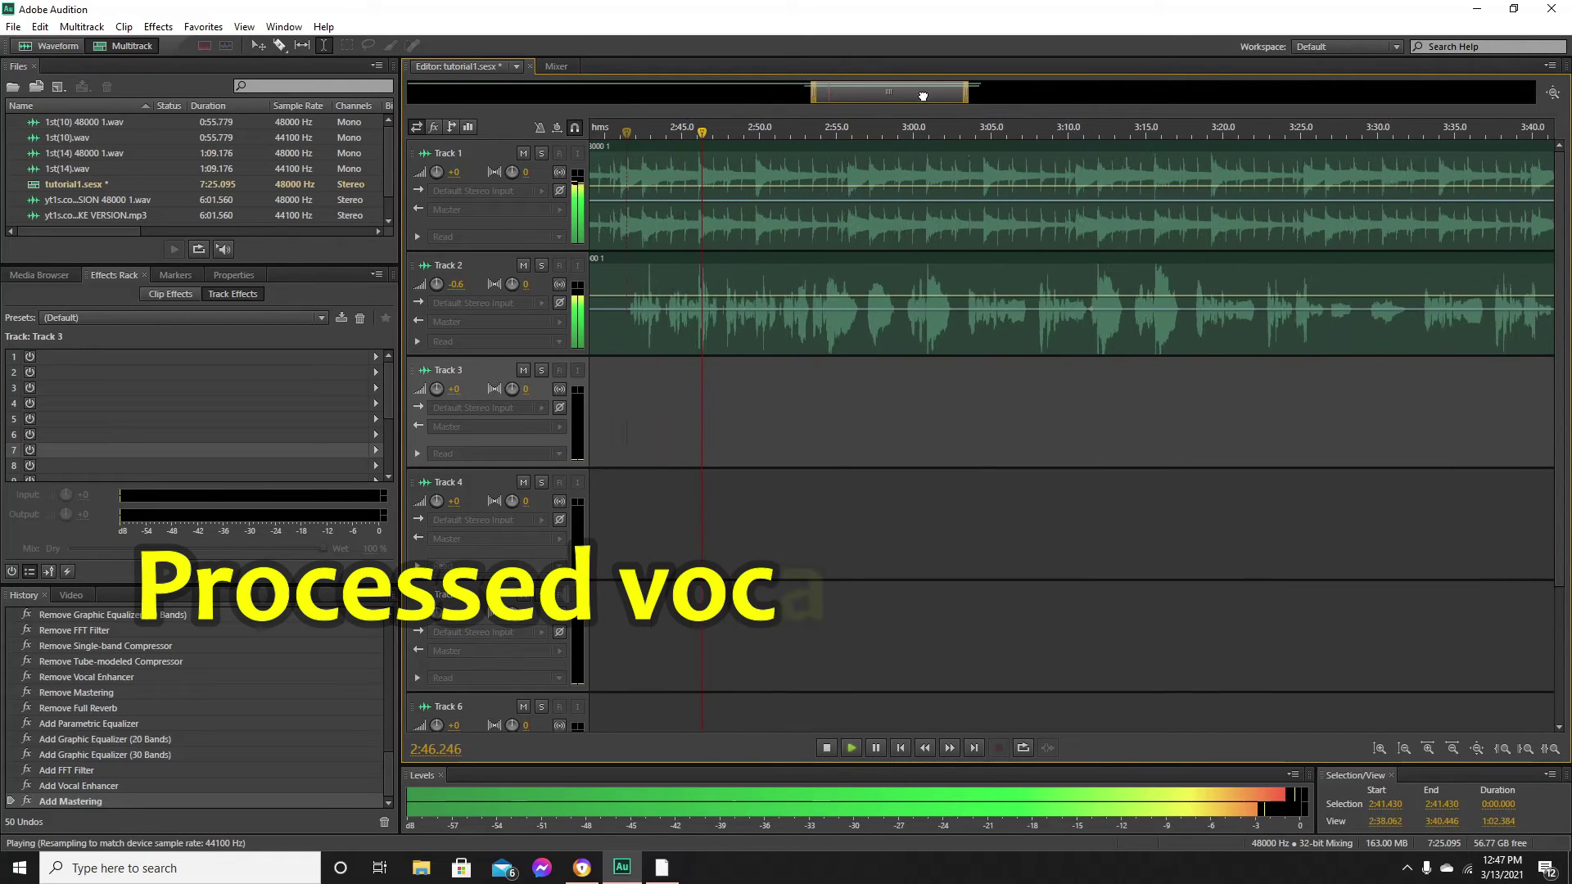
{"action": "scroll", "coordinate": [970, 100], "scroll_direction": "down", "scroll_amount": 2}
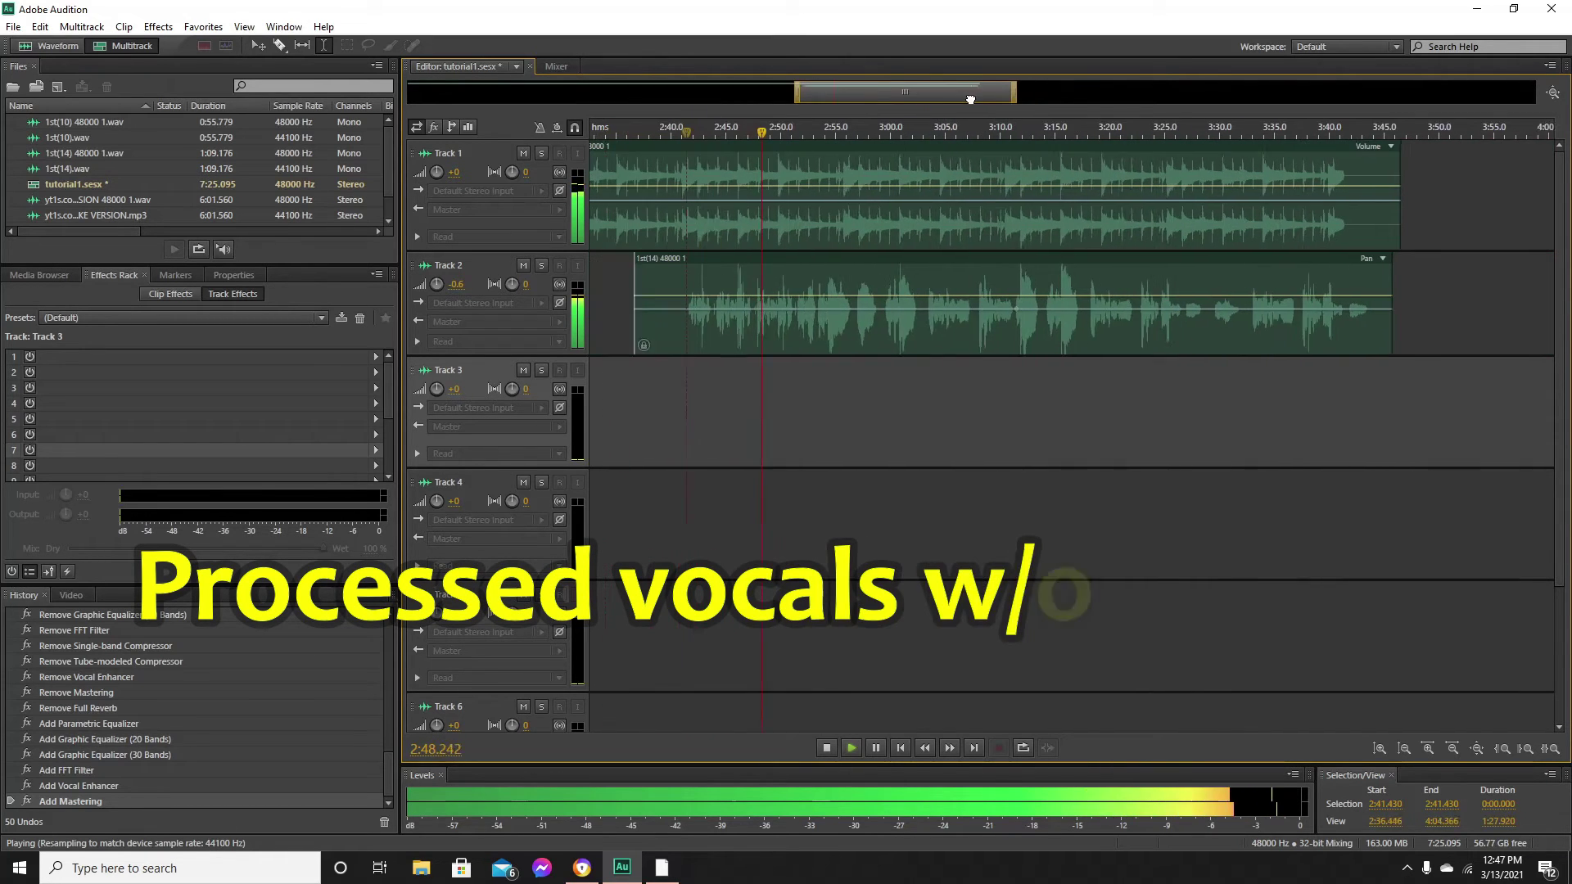
{"action": "scroll", "coordinate": [970, 99], "scroll_direction": "left", "scroll_amount": 2}
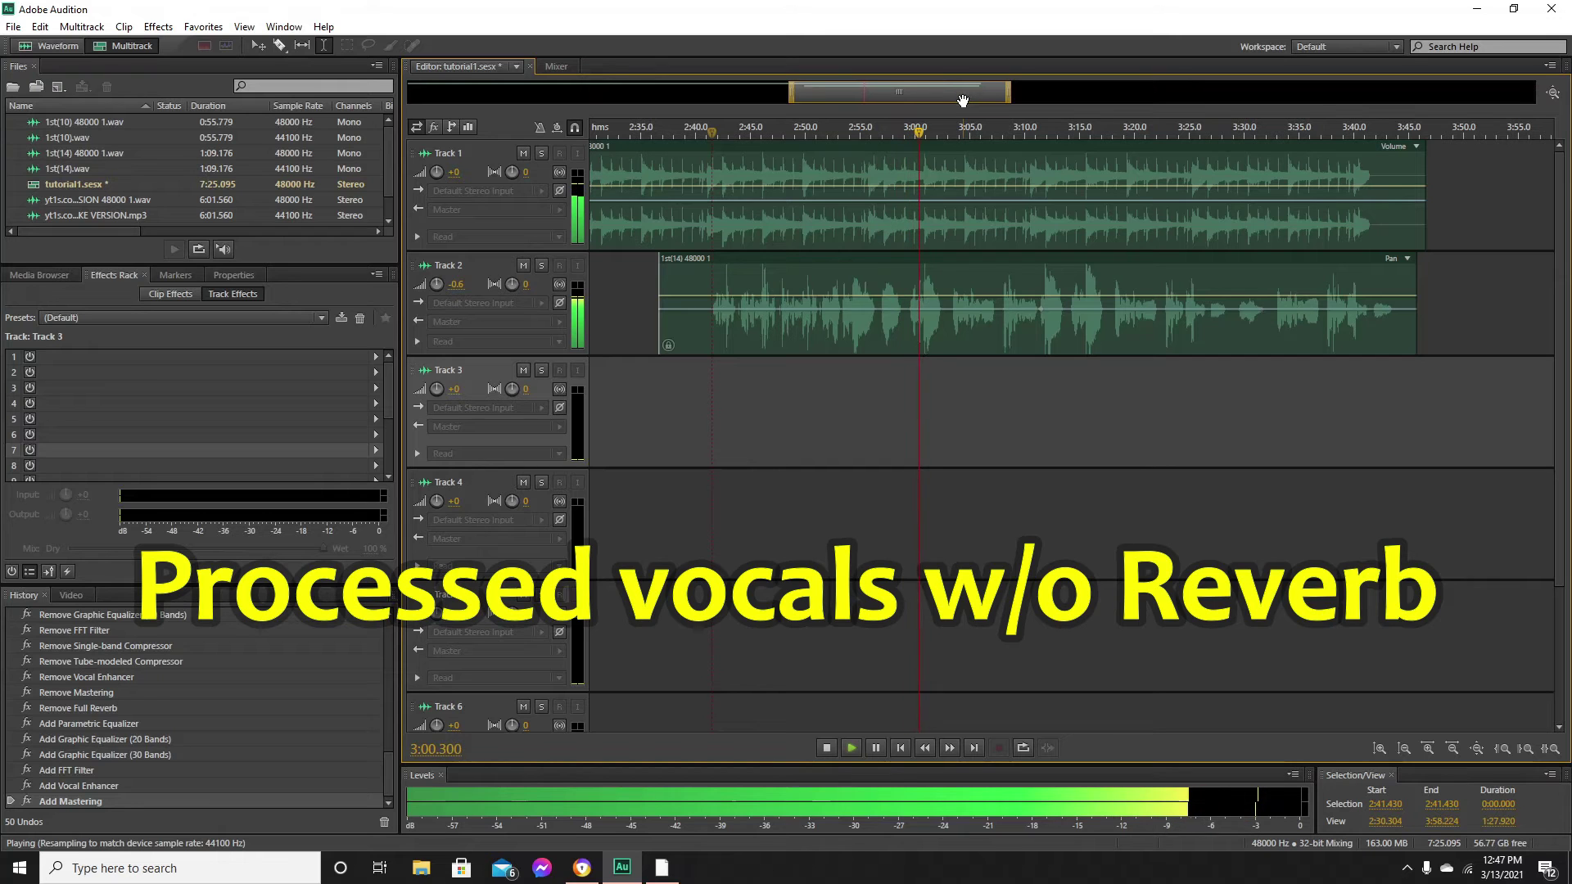
{"action": "left_click_drag", "start_coordinate": [1013, 98], "coordinate": [944, 104]}
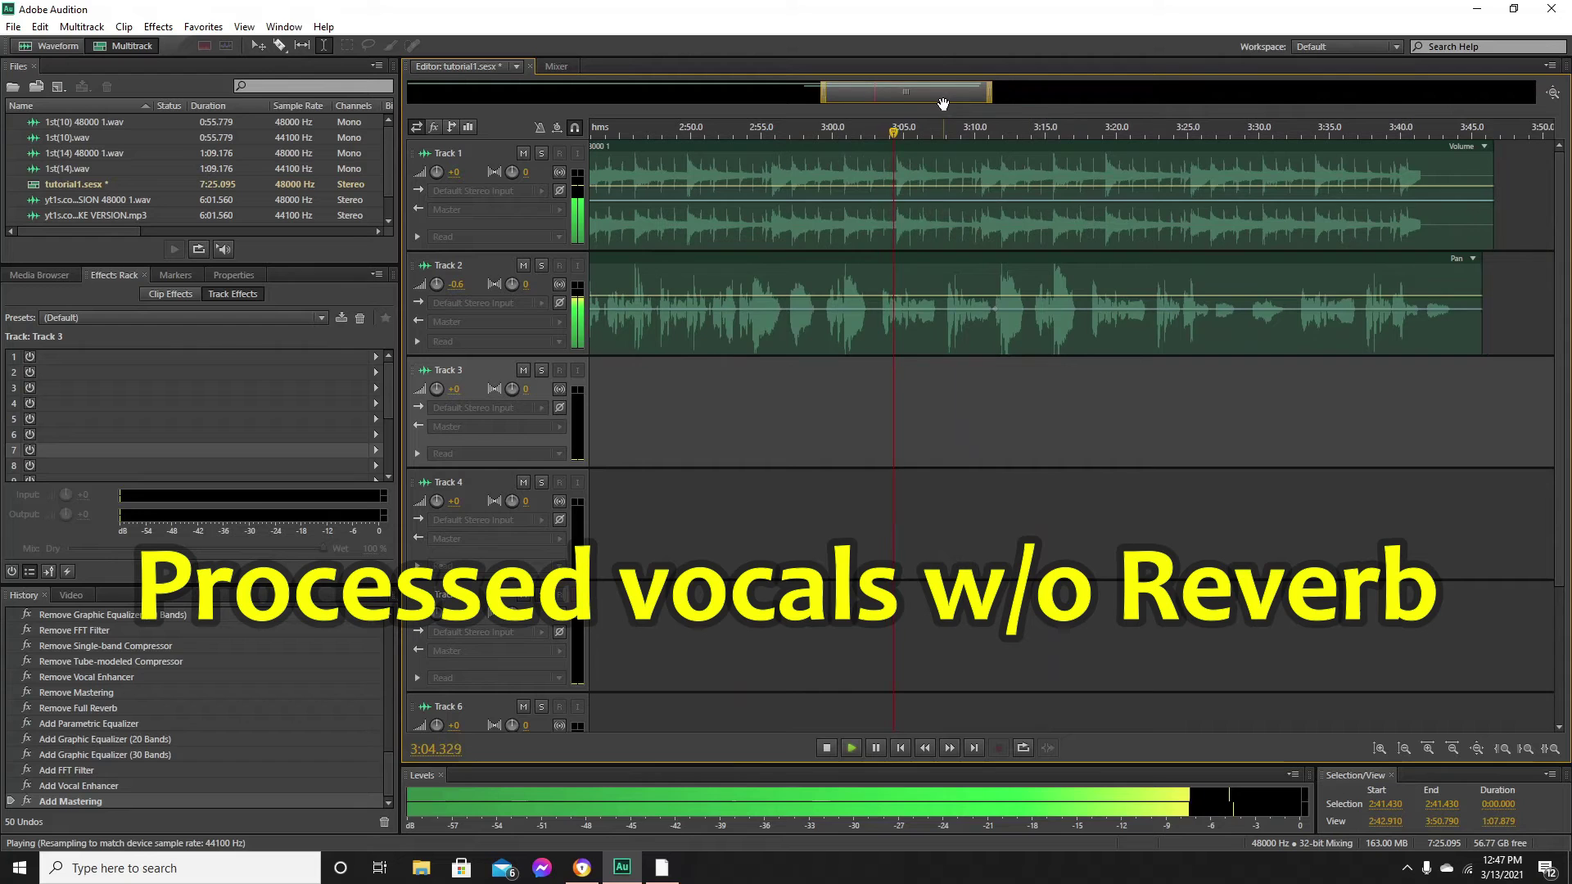
{"action": "left_click_drag", "start_coordinate": [991, 97], "coordinate": [1035, 113]}
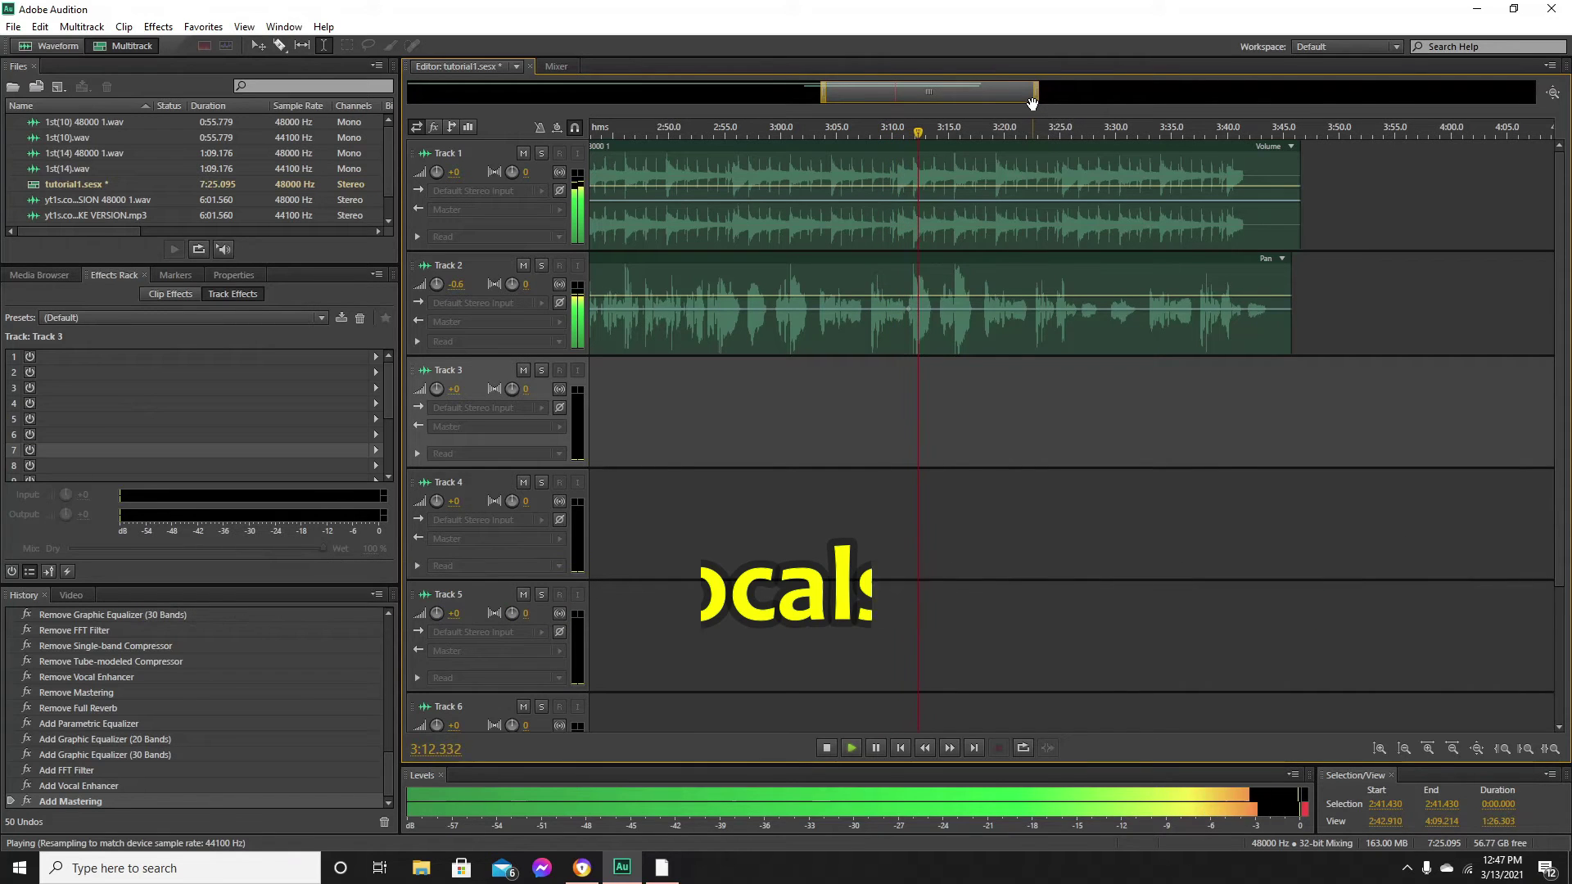
{"action": "left_click_drag", "start_coordinate": [1036, 100], "coordinate": [958, 99]}
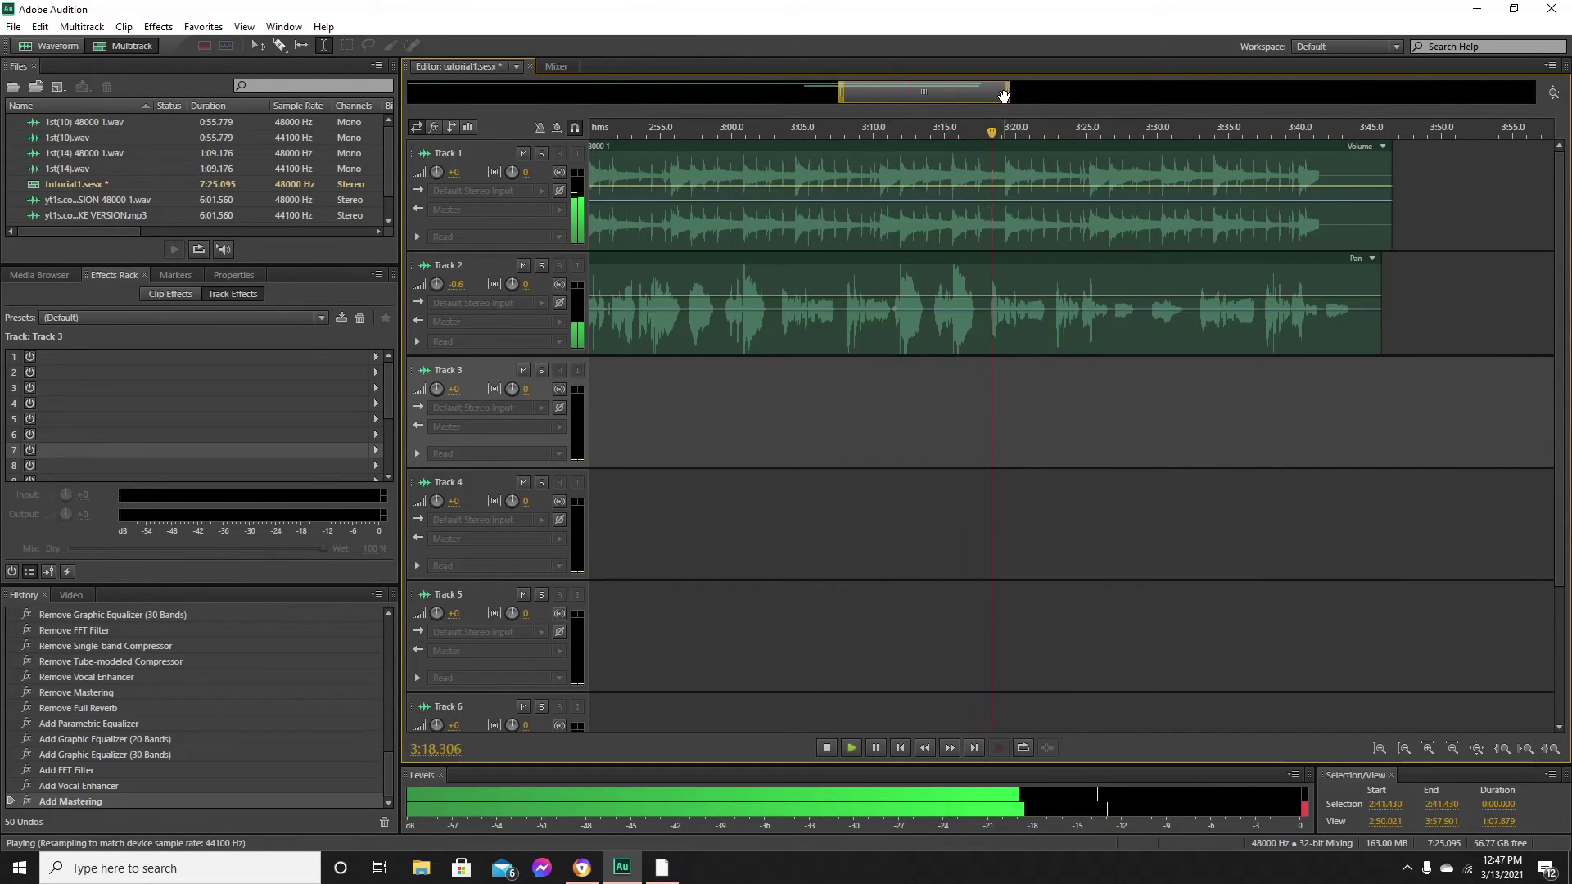
{"action": "left_click_drag", "start_coordinate": [1004, 97], "coordinate": [971, 97]}
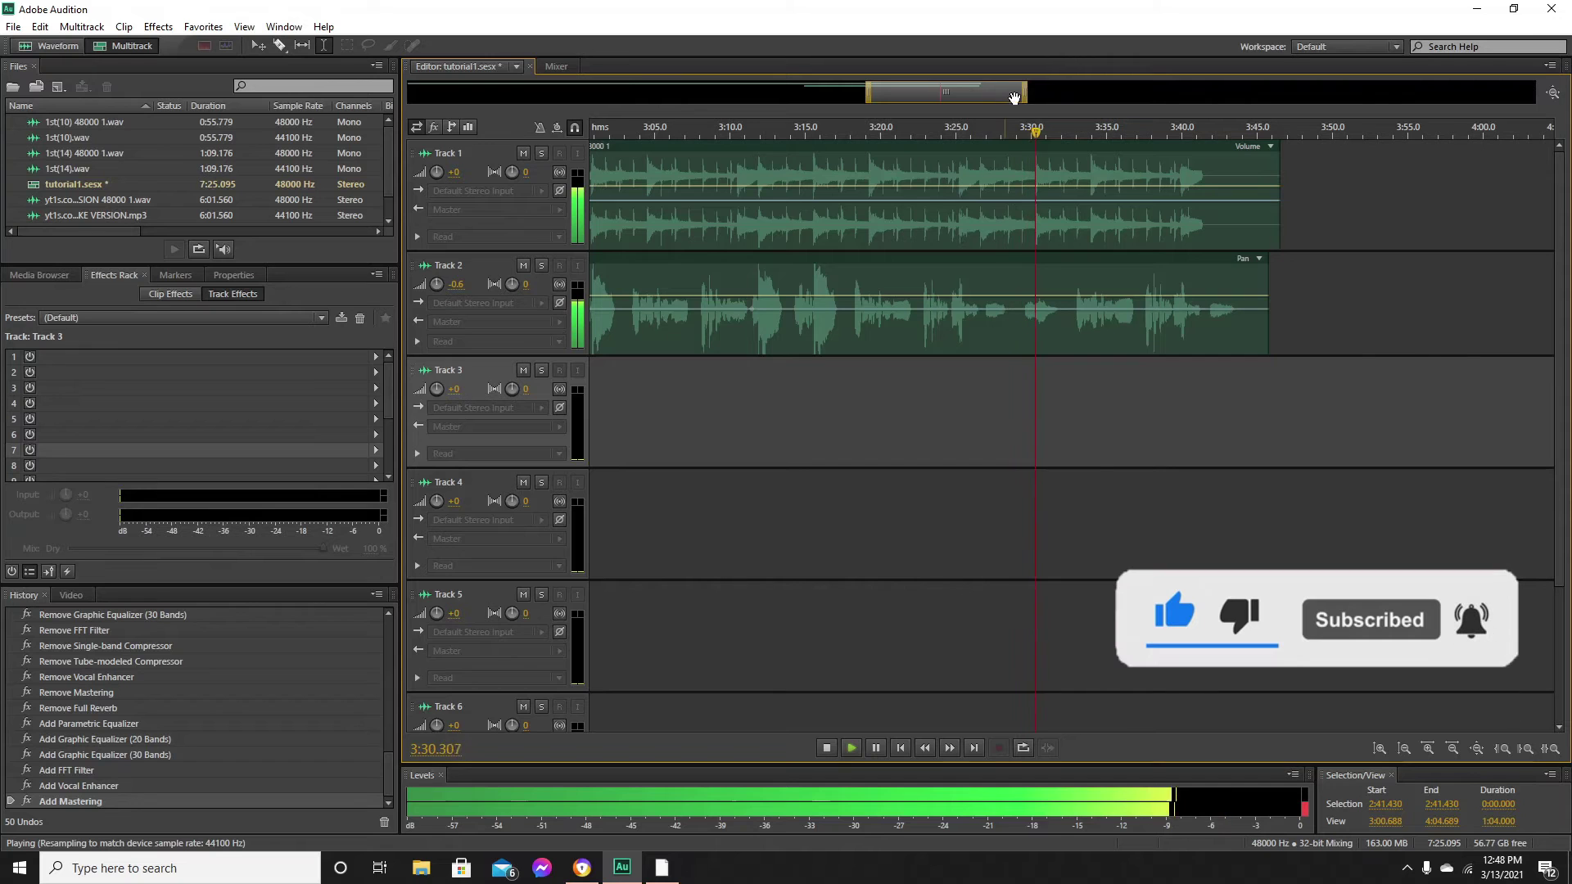
{"action": "left_click_drag", "start_coordinate": [1023, 99], "coordinate": [968, 112]}
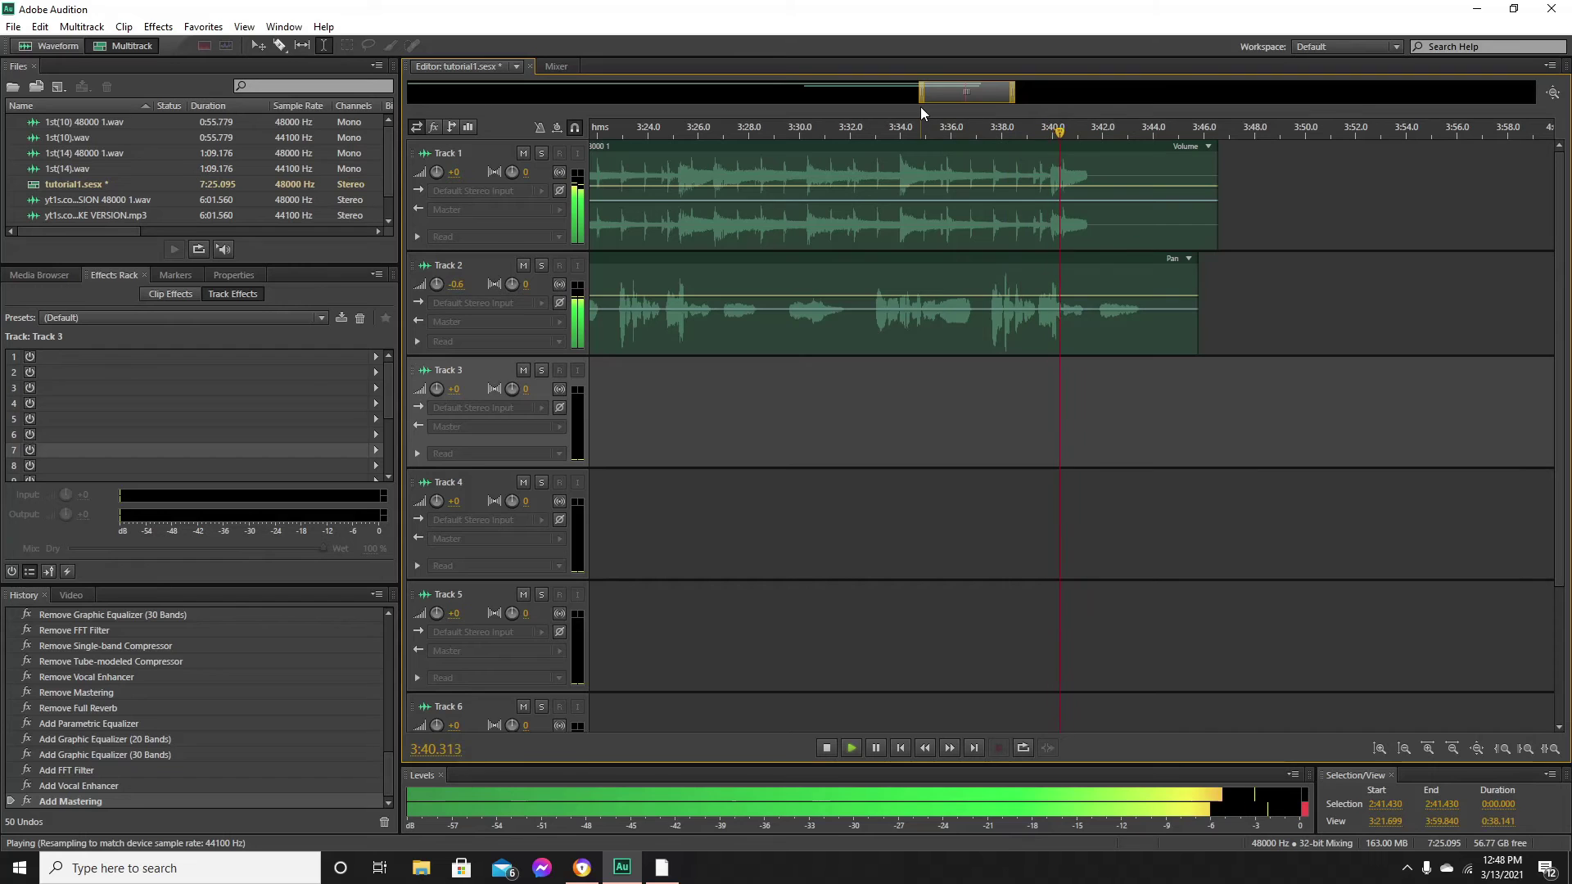
{"action": "left_click_drag", "start_coordinate": [920, 99], "coordinate": [852, 98]}
{"action": "key", "text": "space"}
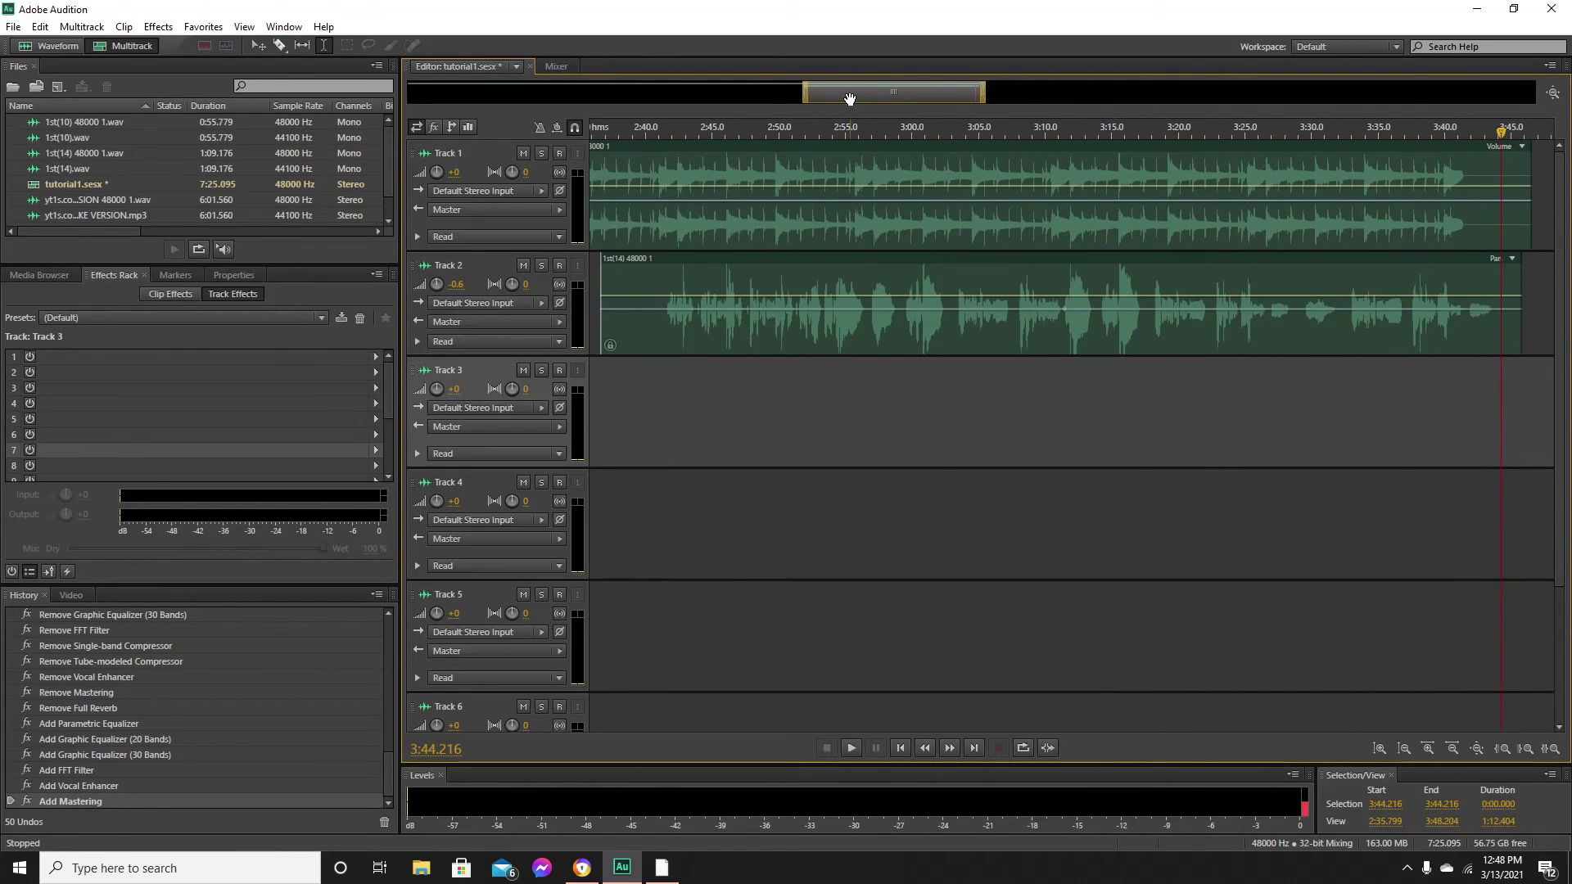
- Add Full Reverb with the Medium Concert Hall (Crisp) preset to Track 2's seventh effect slot
{"action": "left_click", "coordinate": [660, 337]}
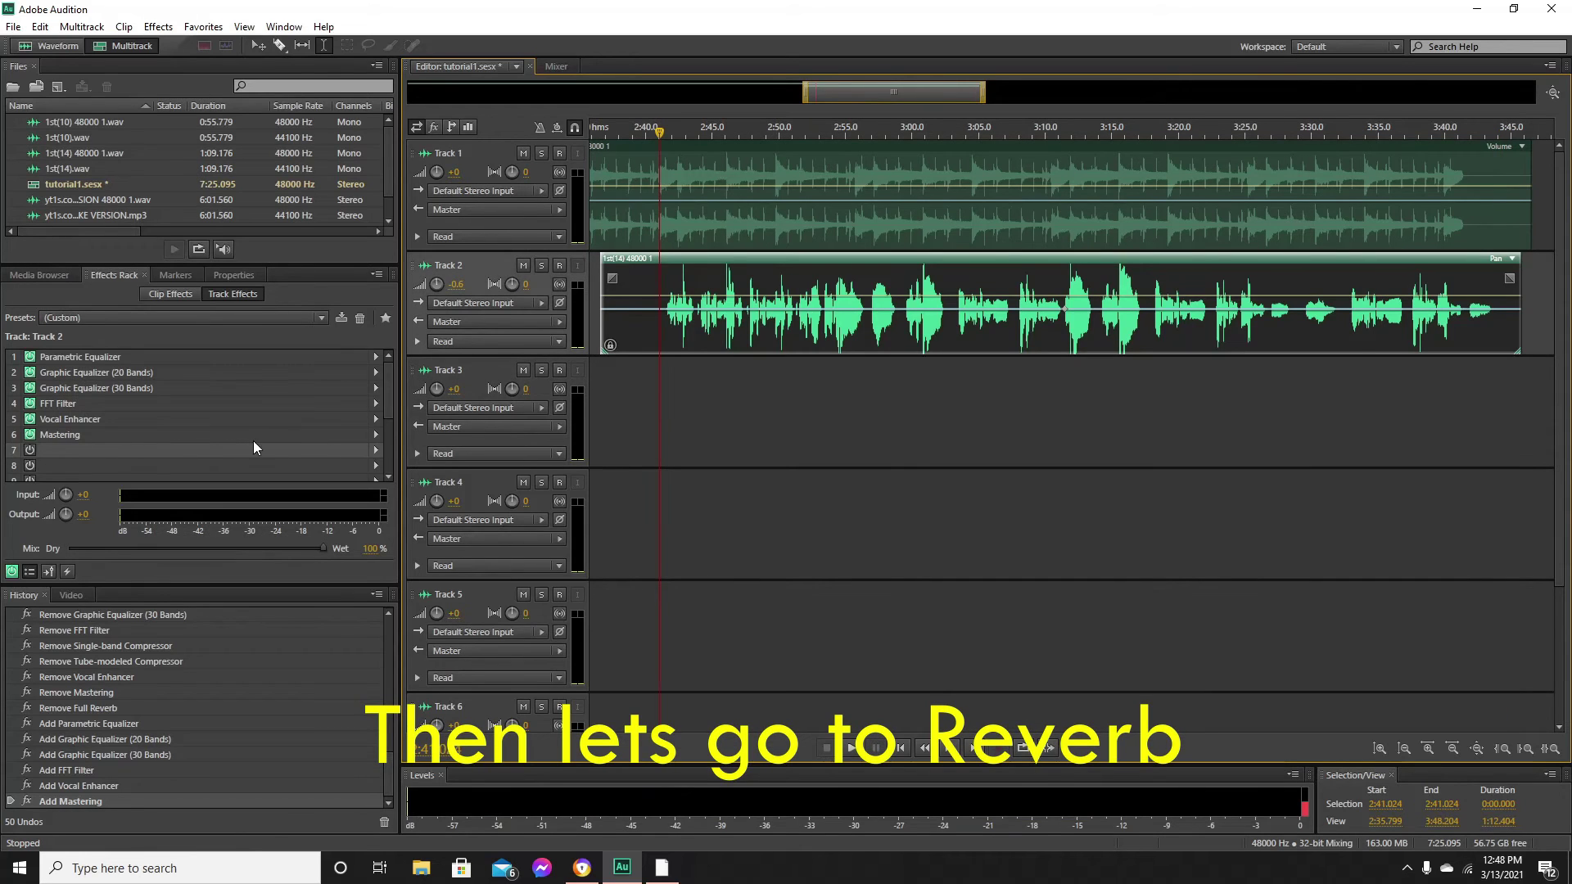
{"action": "left_click", "coordinate": [375, 450]}
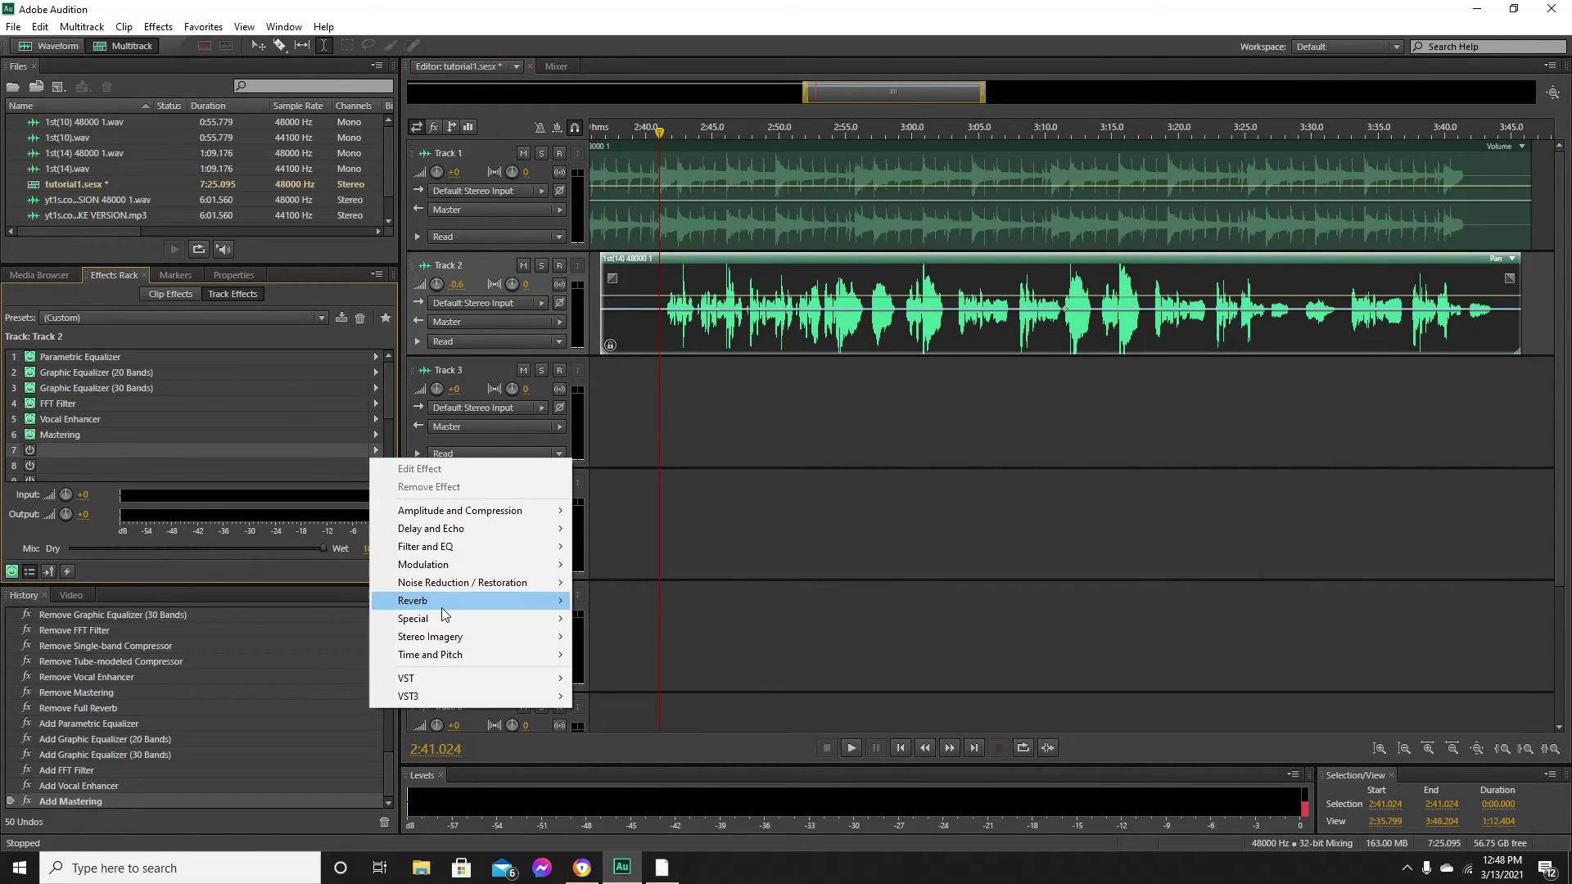
{"action": "mouse_move", "coordinate": [440, 607]}
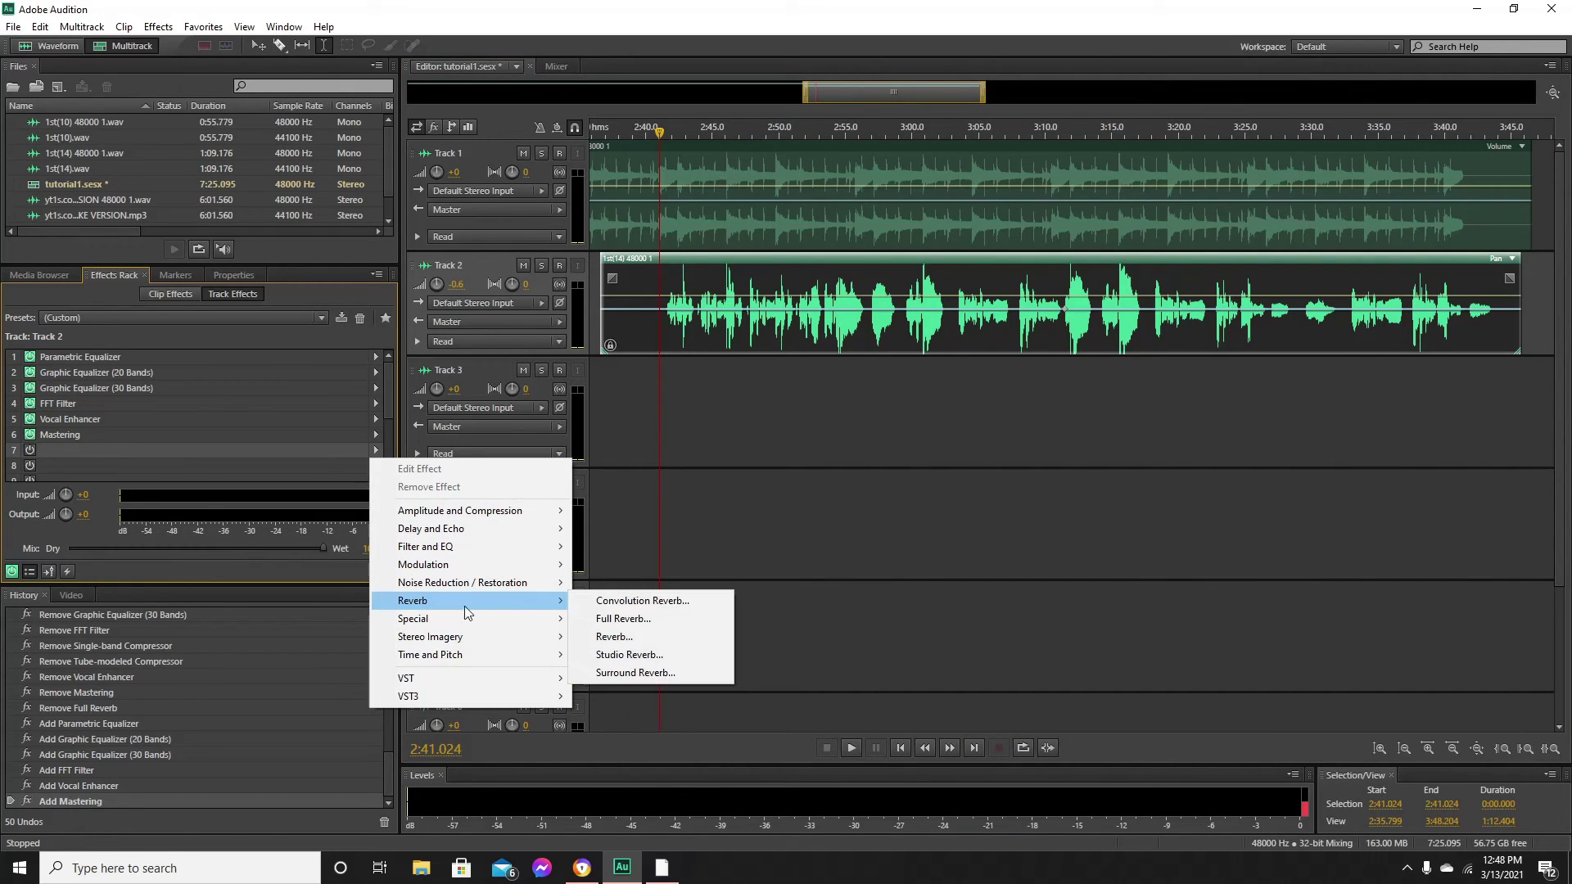
{"action": "left_click", "coordinate": [631, 619]}
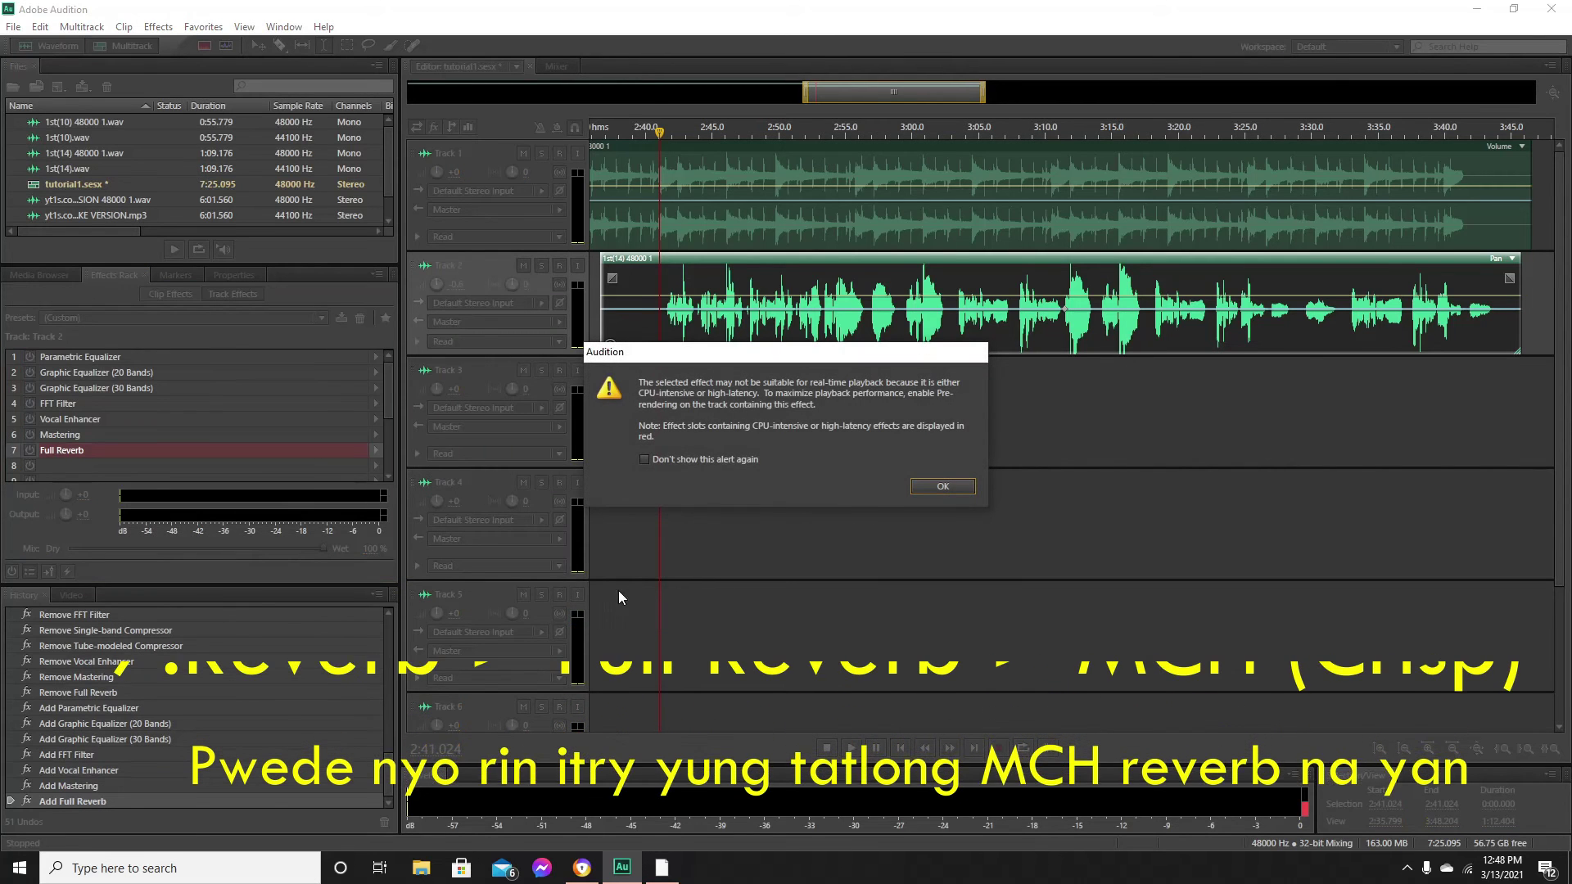
{"action": "left_click", "coordinate": [937, 485]}
{"action": "left_click", "coordinate": [552, 239]}
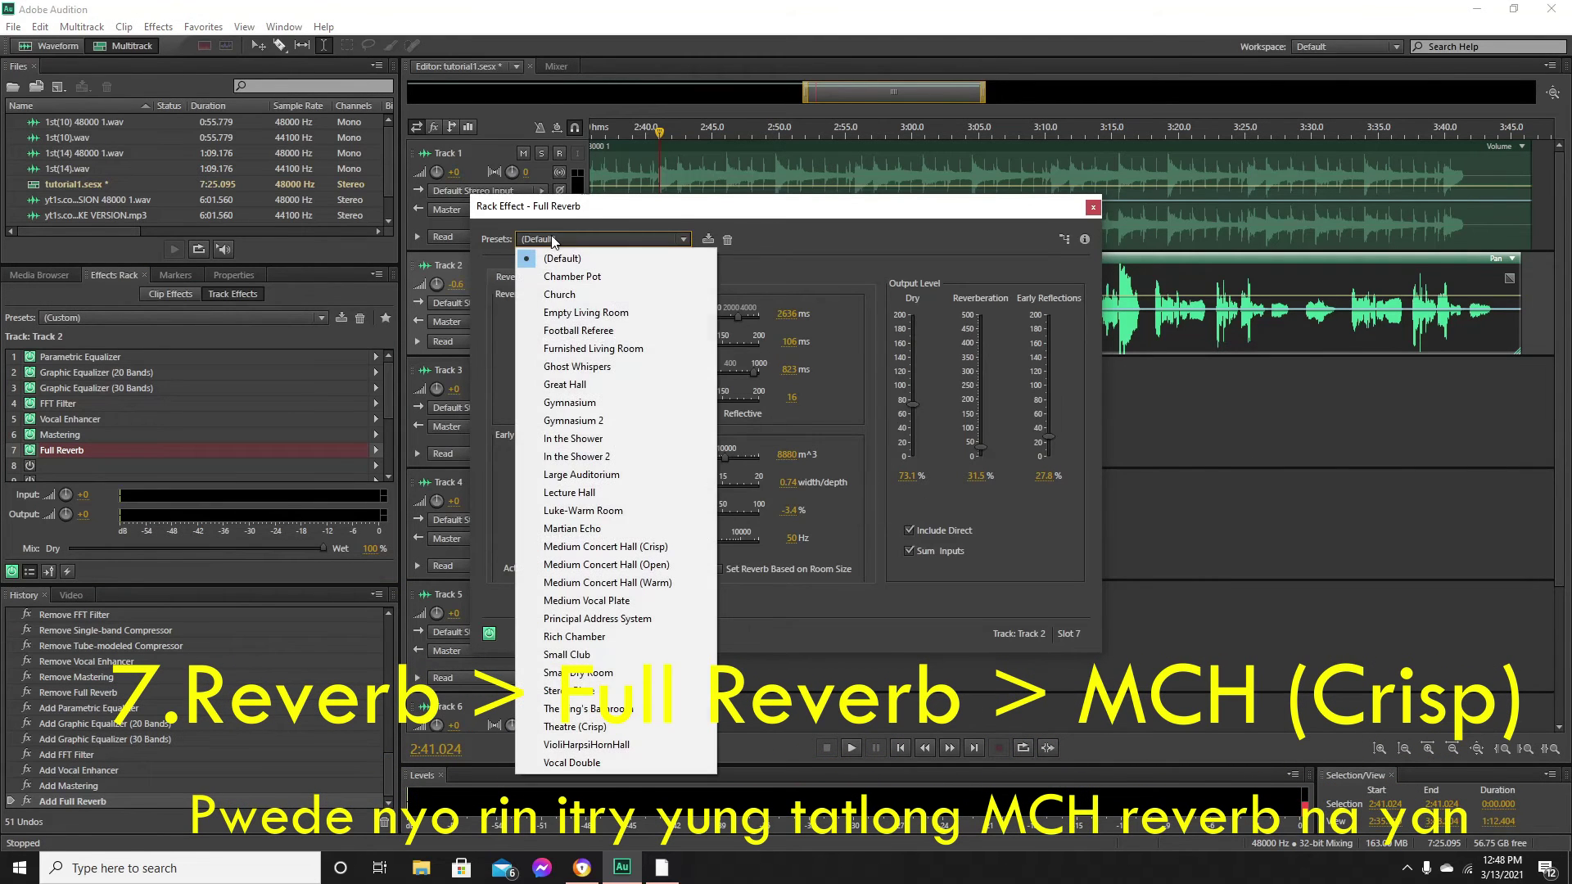
{"action": "left_click", "coordinate": [639, 547]}
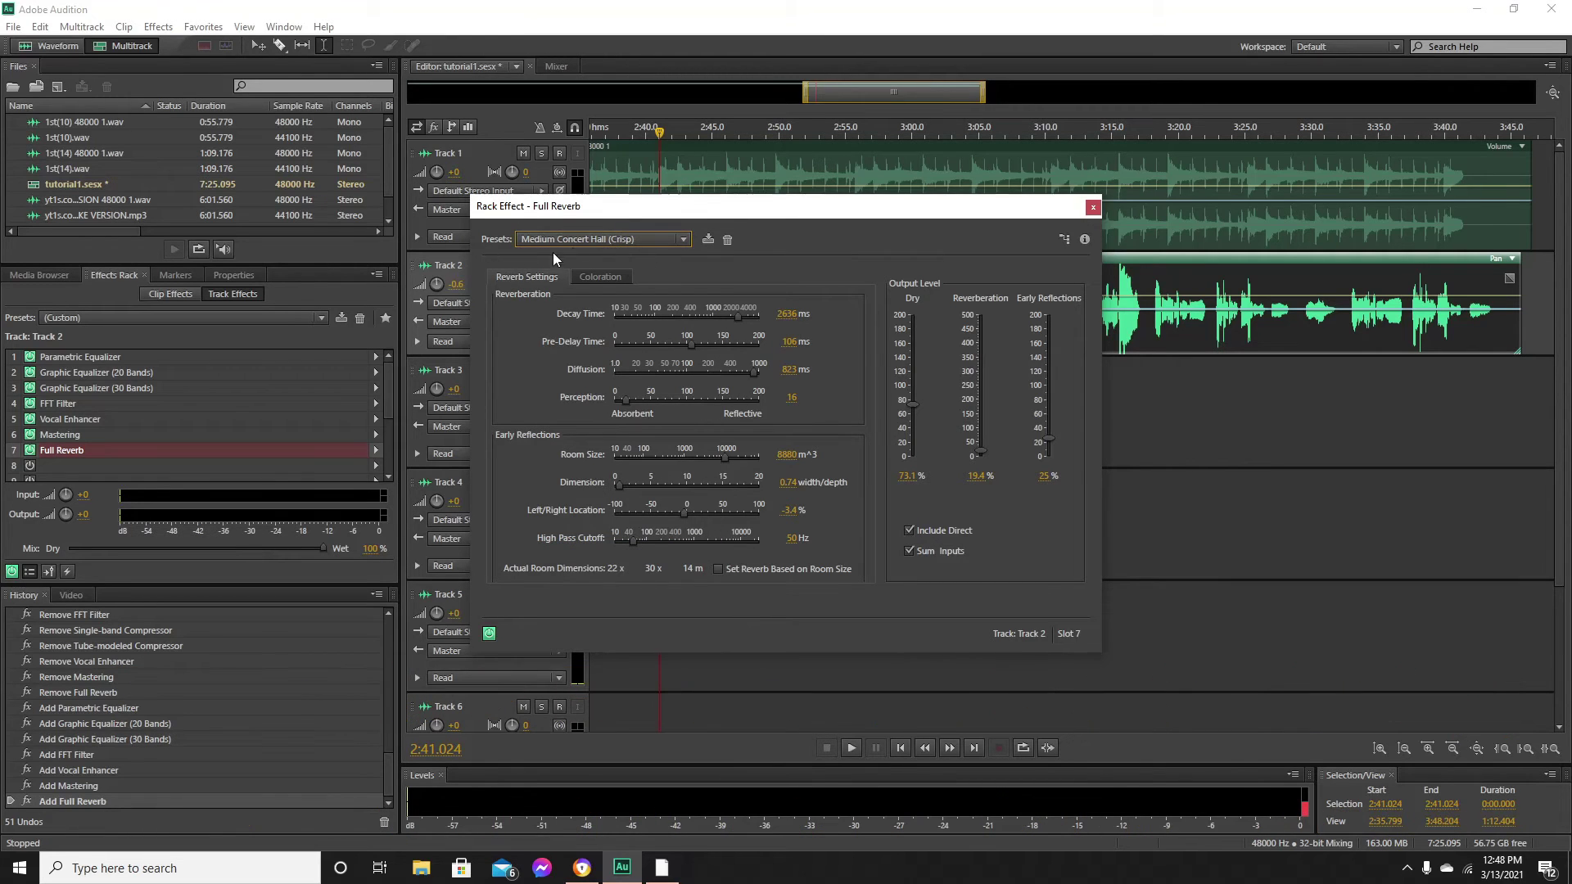
{"action": "left_click", "coordinate": [1092, 207]}
- Listen to the reverb-treated vocal with the instrumental from 2:40 and stop playback at the end of the vocal clip
{"action": "left_click", "coordinate": [649, 378]}
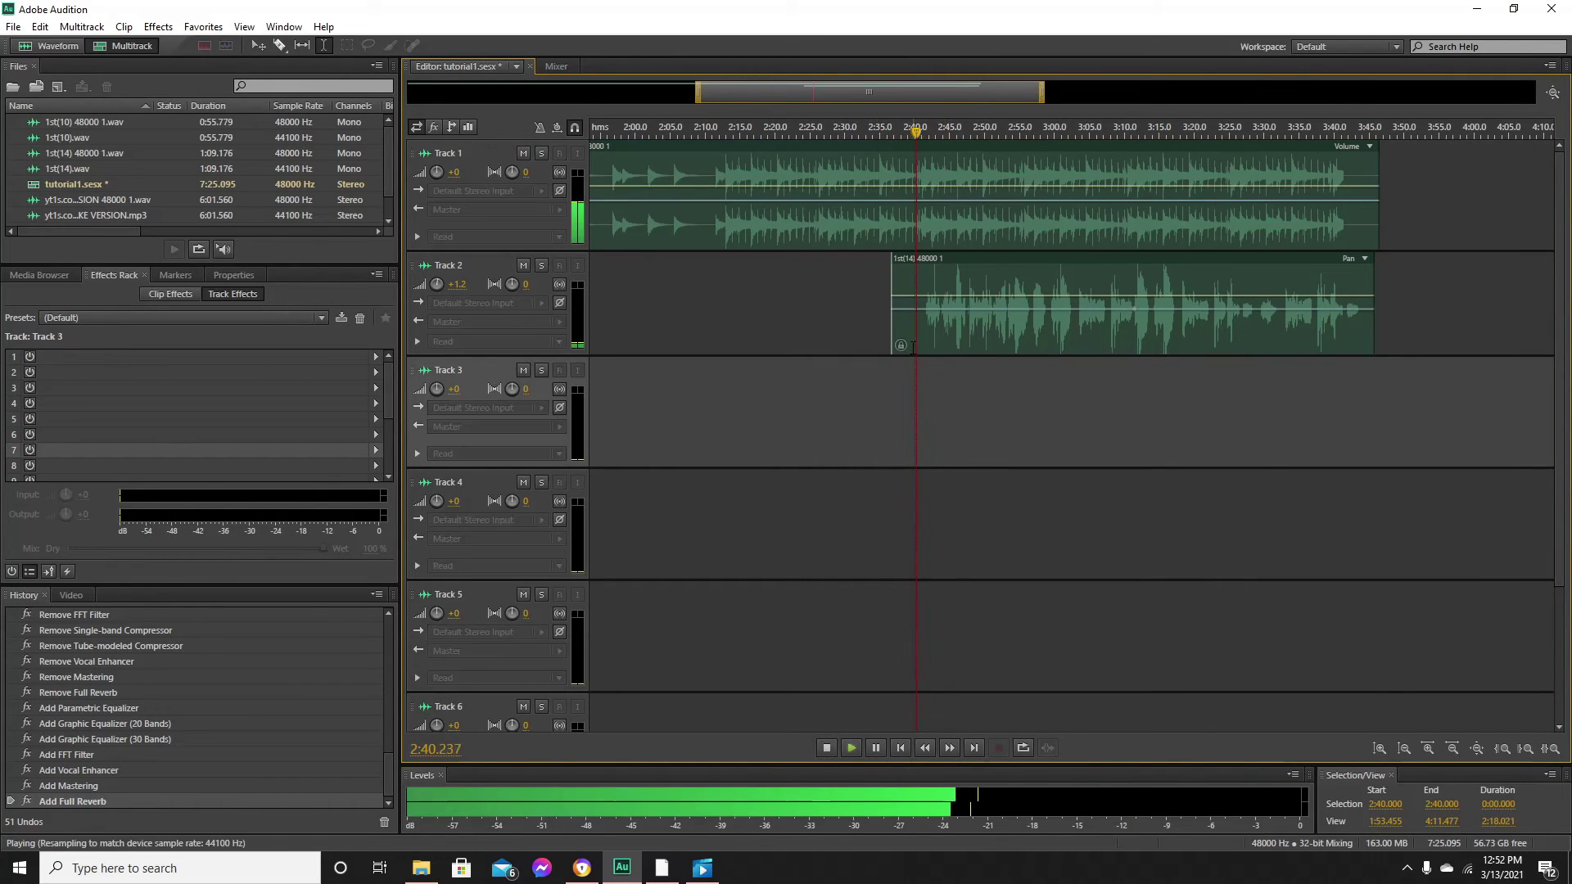
{"action": "scroll", "coordinate": [868, 83], "scroll_direction": "up", "scroll_amount": 2}
{"action": "left_click_drag", "start_coordinate": [867, 83], "coordinate": [969, 99]}
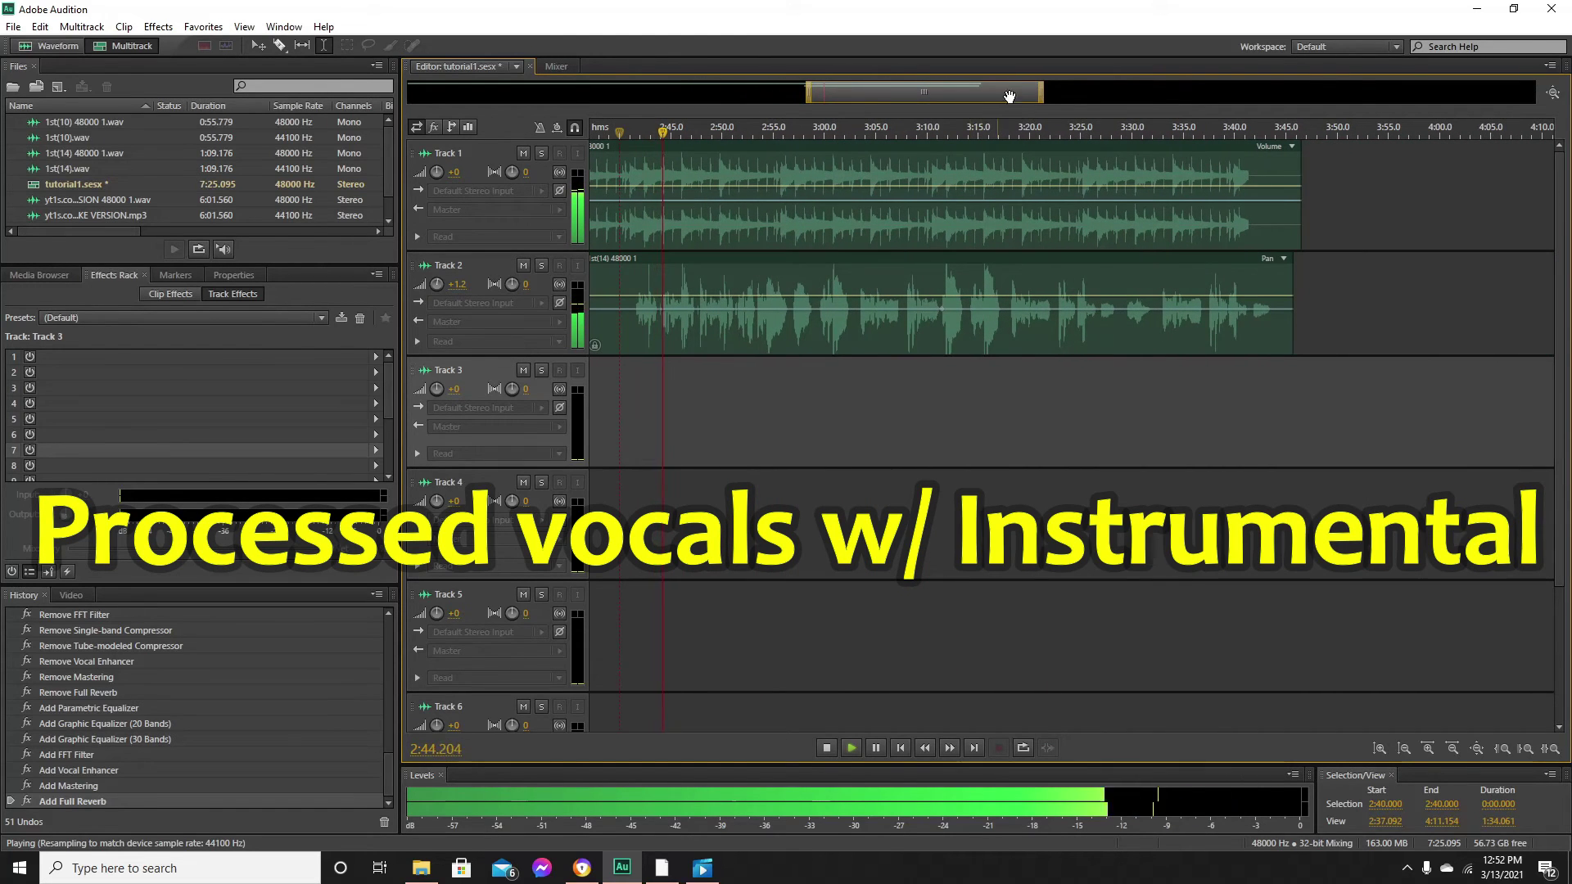
{"action": "scroll", "coordinate": [950, 92], "scroll_direction": "up", "scroll_amount": 1}
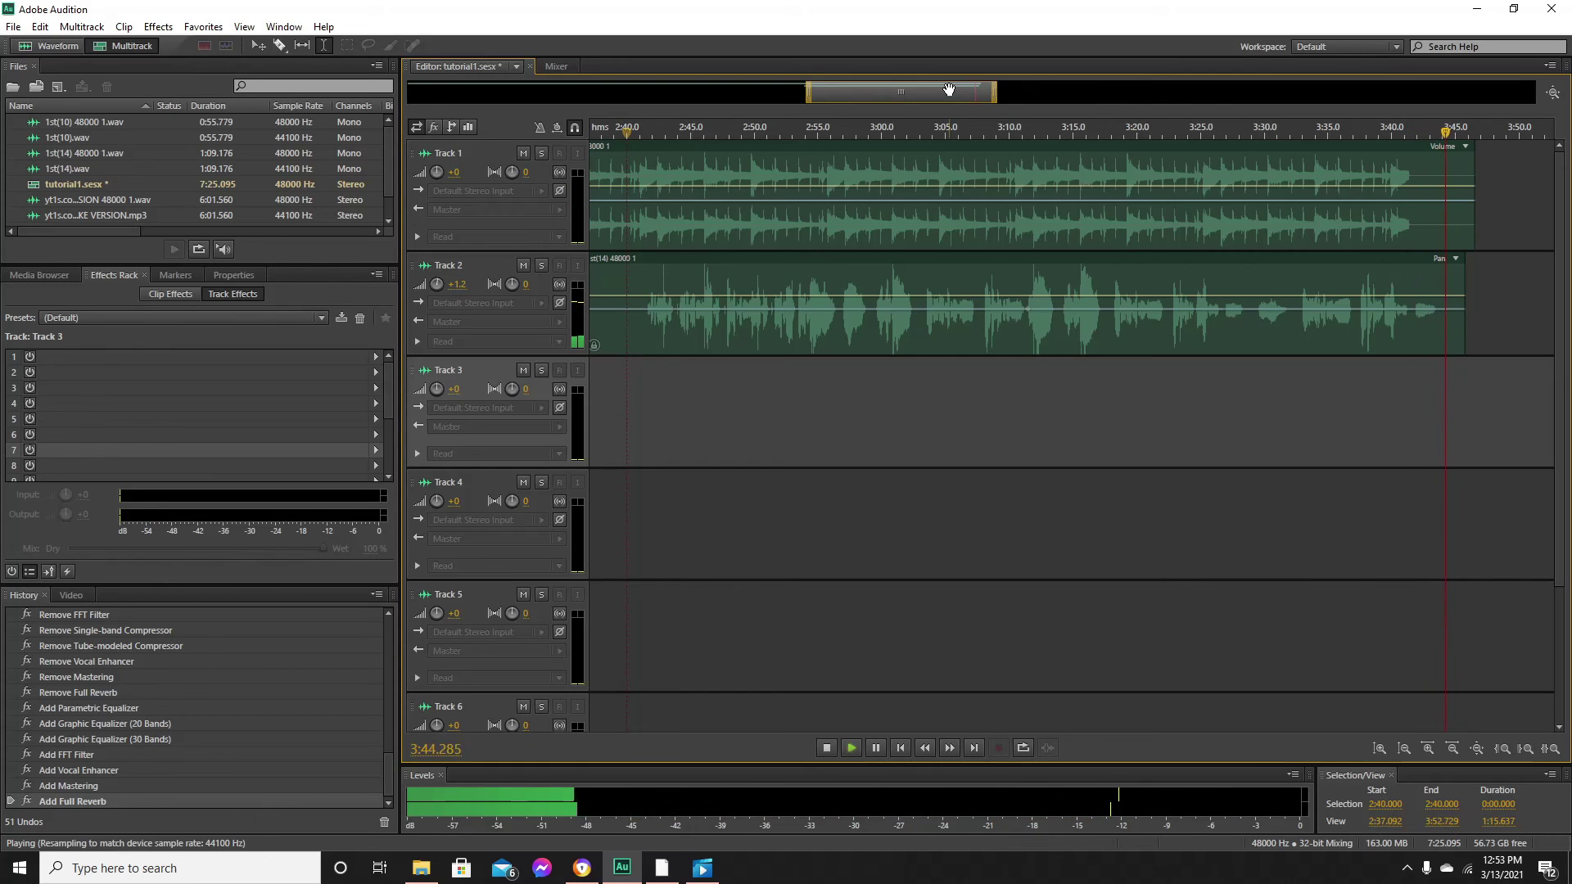
{"action": "key", "text": "space"}
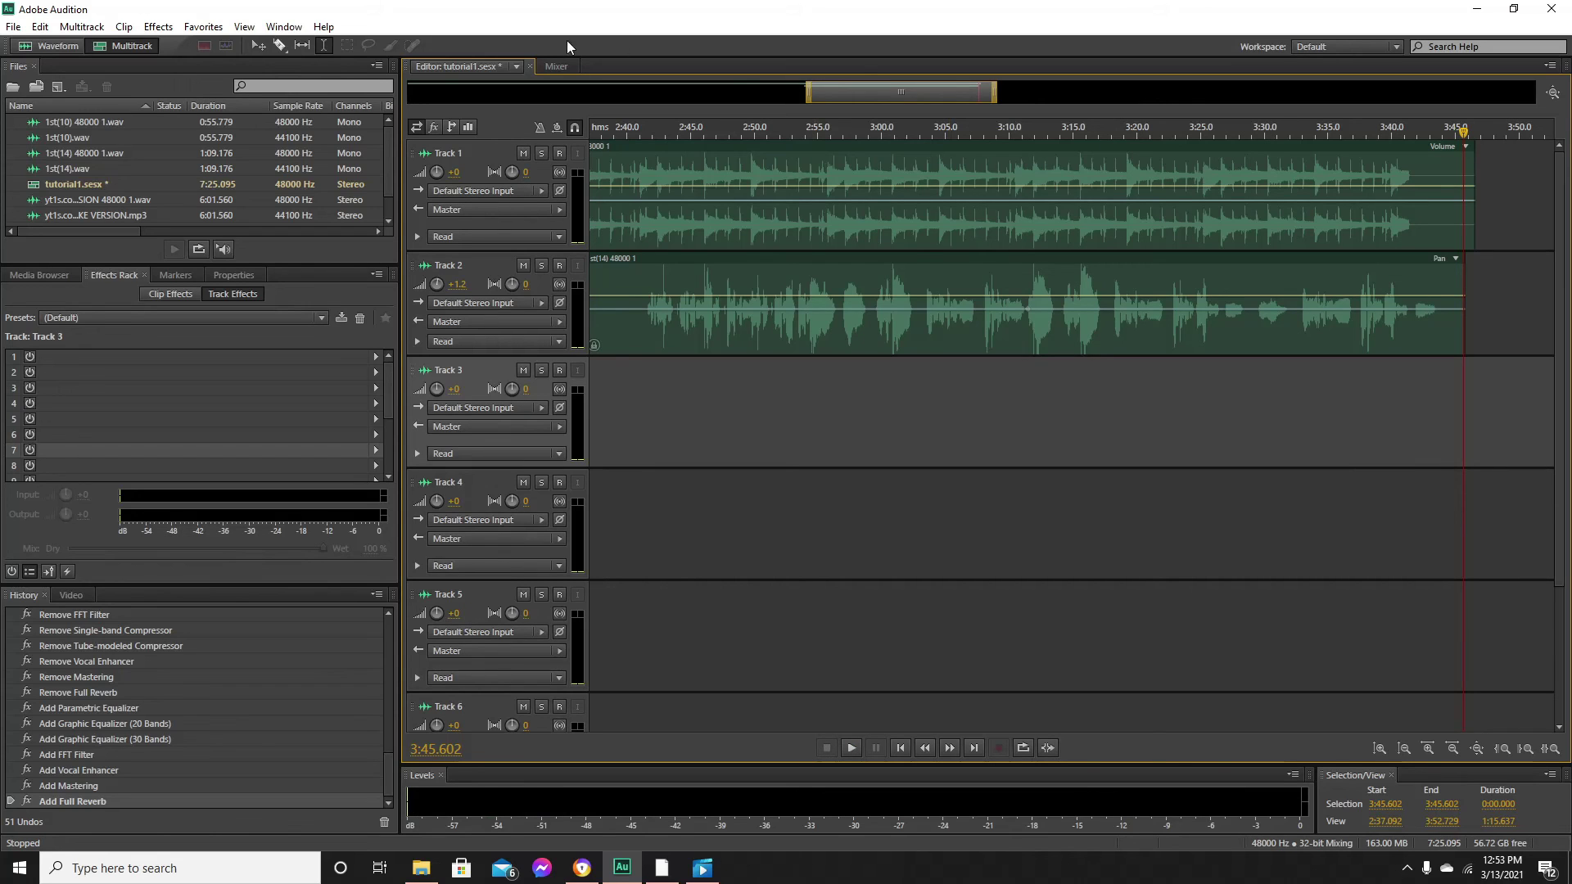
- Mute Track 1 and play the processed vocal alone from about 2:41, dismissing the CCleaner alert
{"action": "left_click", "coordinate": [524, 154]}
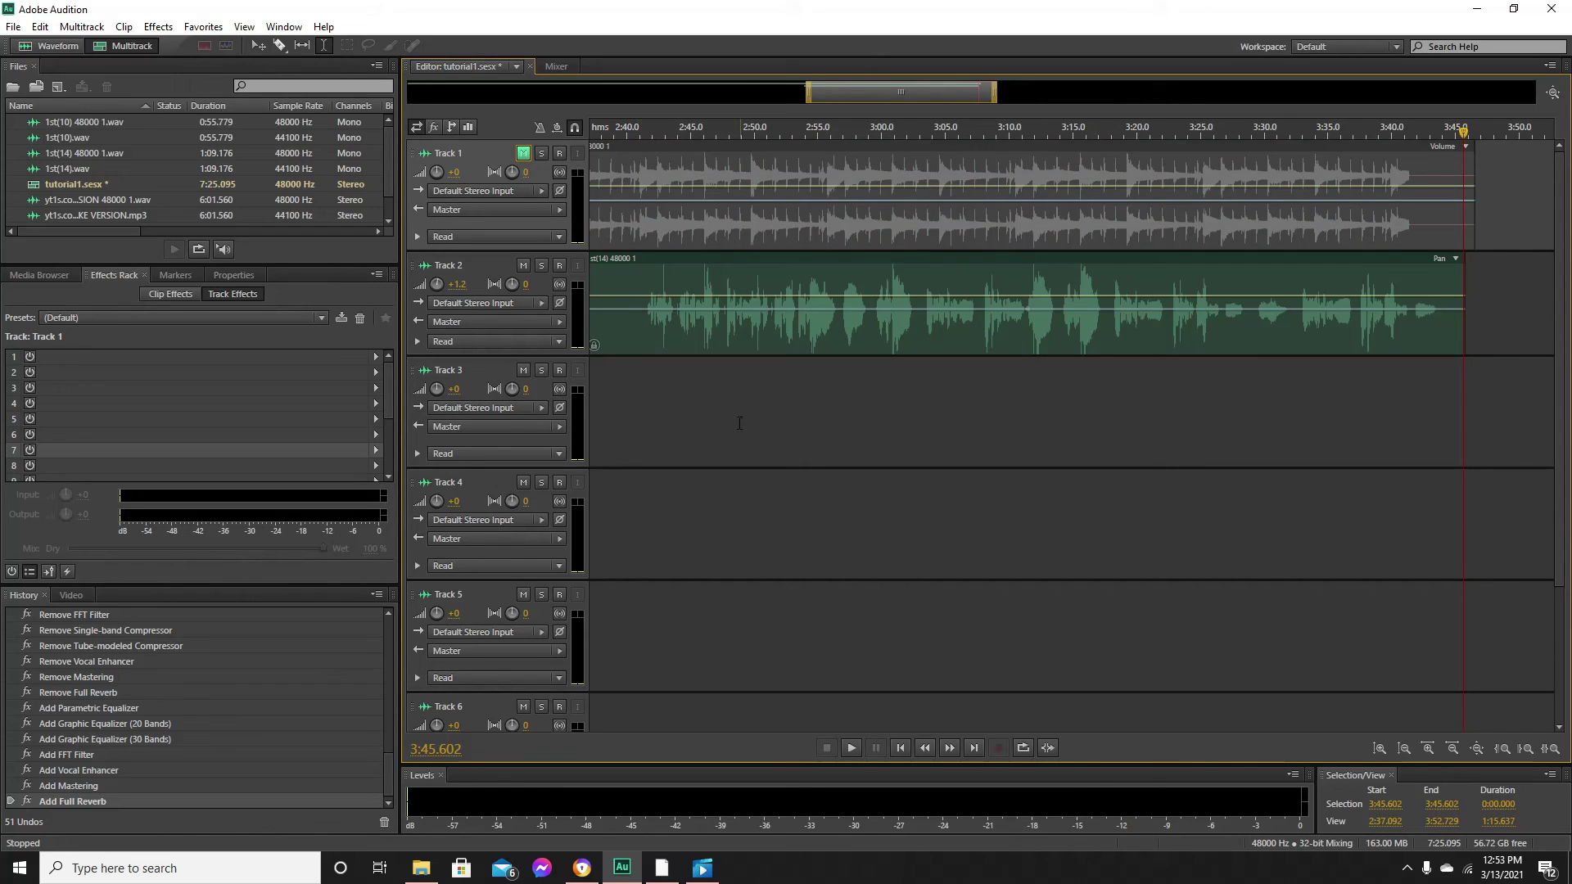
{"action": "left_click", "coordinate": [649, 370]}
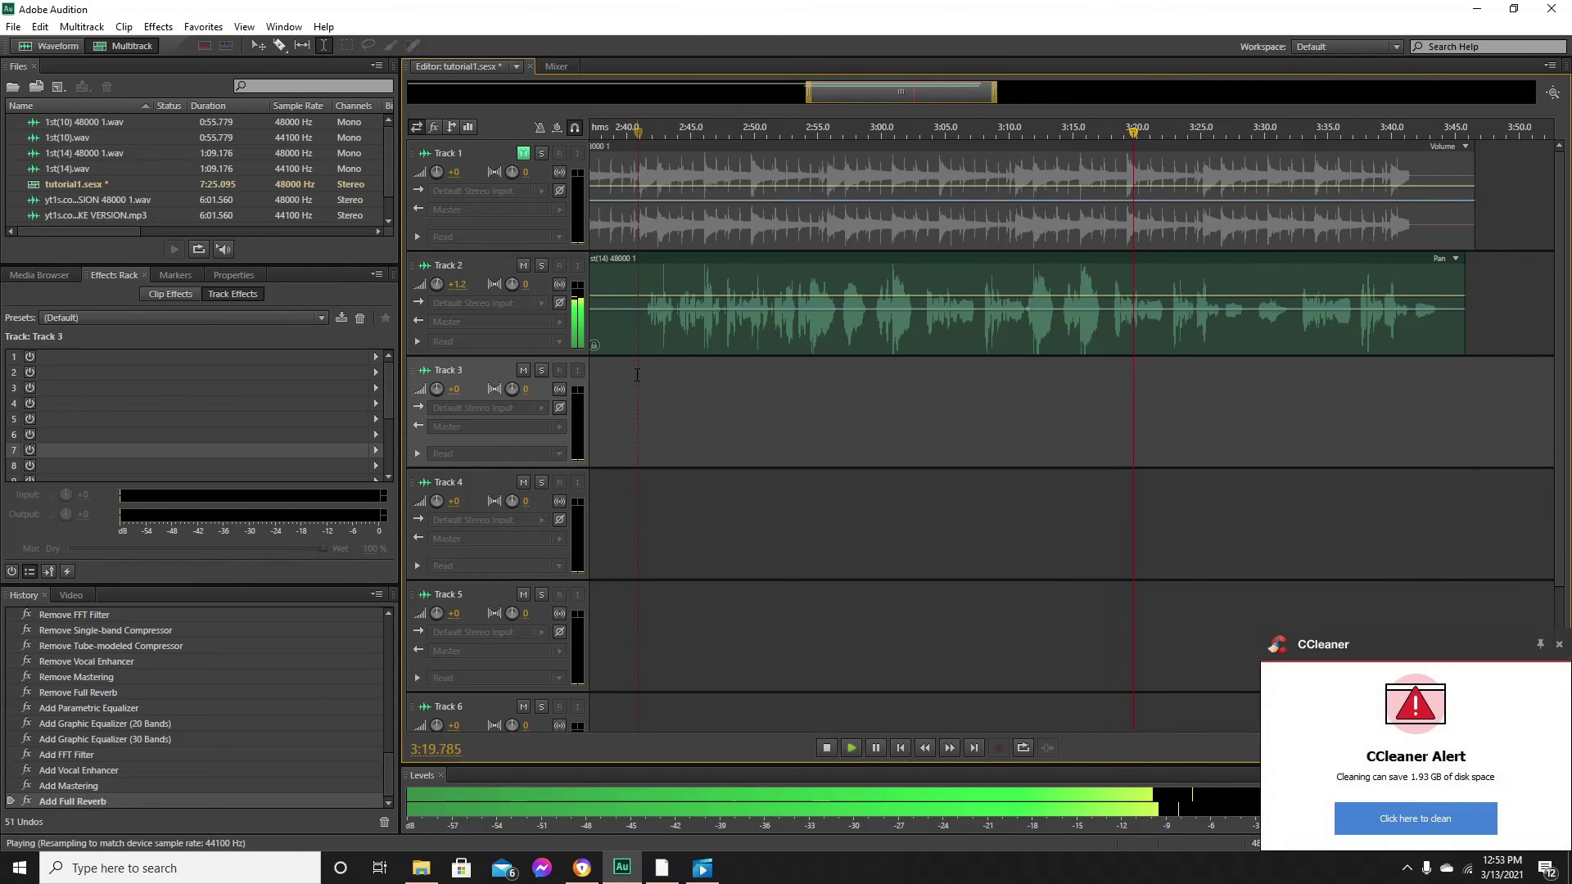
{"action": "left_click", "coordinate": [1560, 645]}
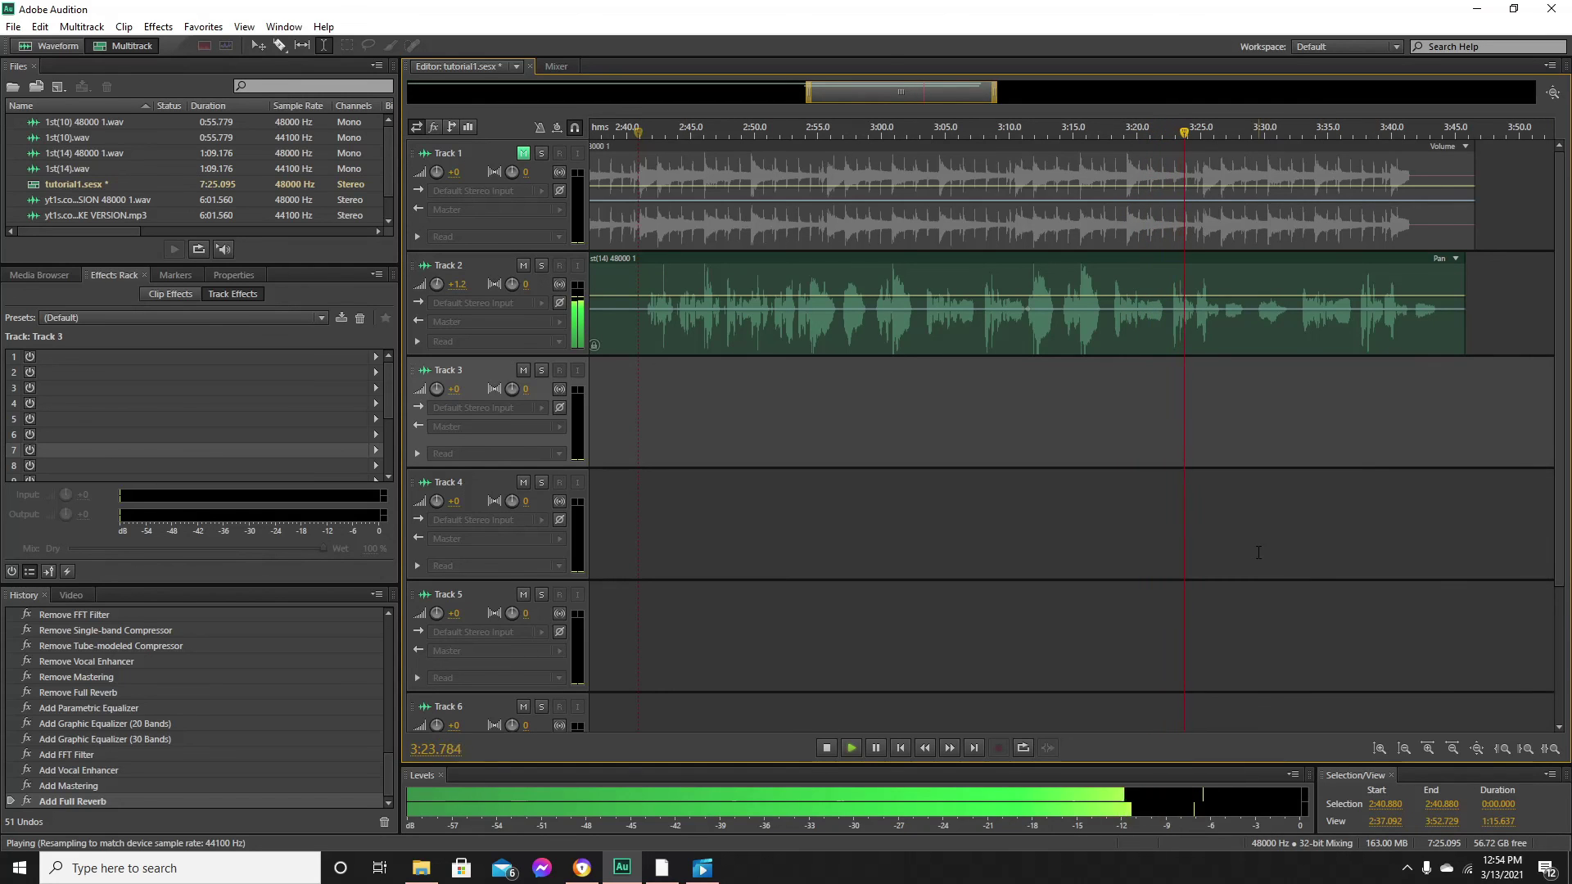